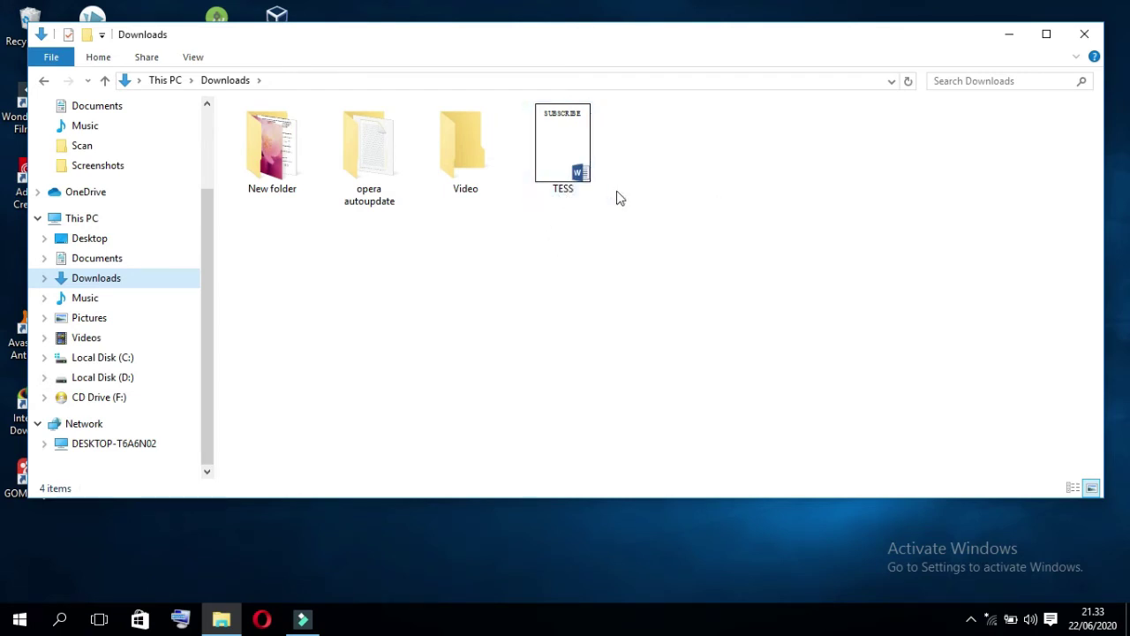
Step: Select the TESS Word document (12,0 KB) in the Downloads folder
click(581, 167)
Step: Choose Add to archive for TESS to open the TESS.rar archive settings
right_click(579, 173)
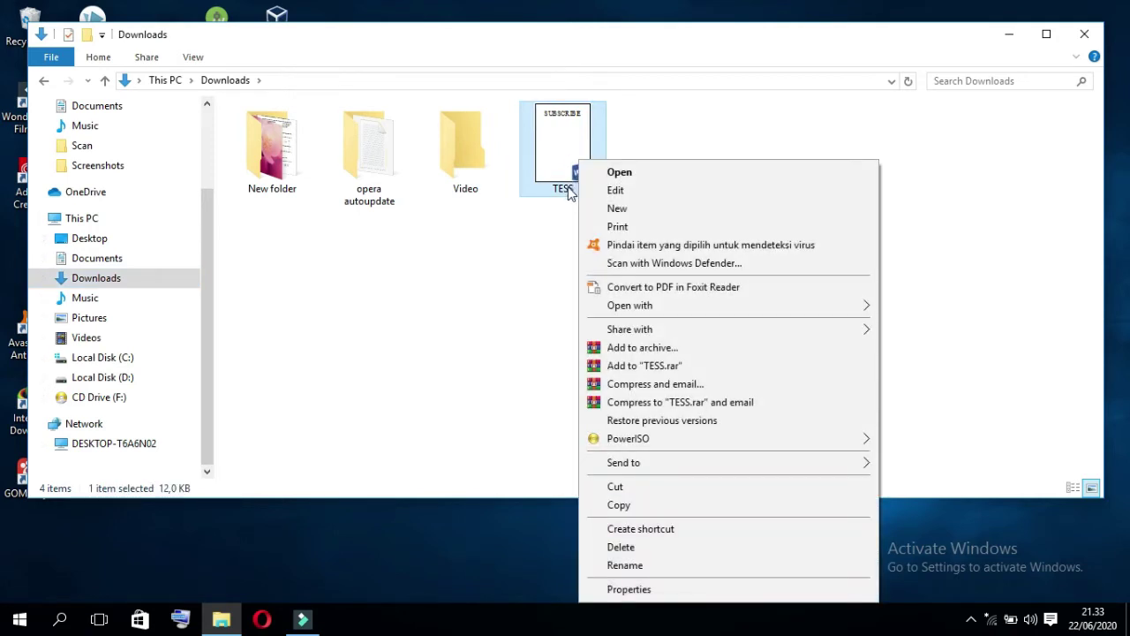
click(635, 351)
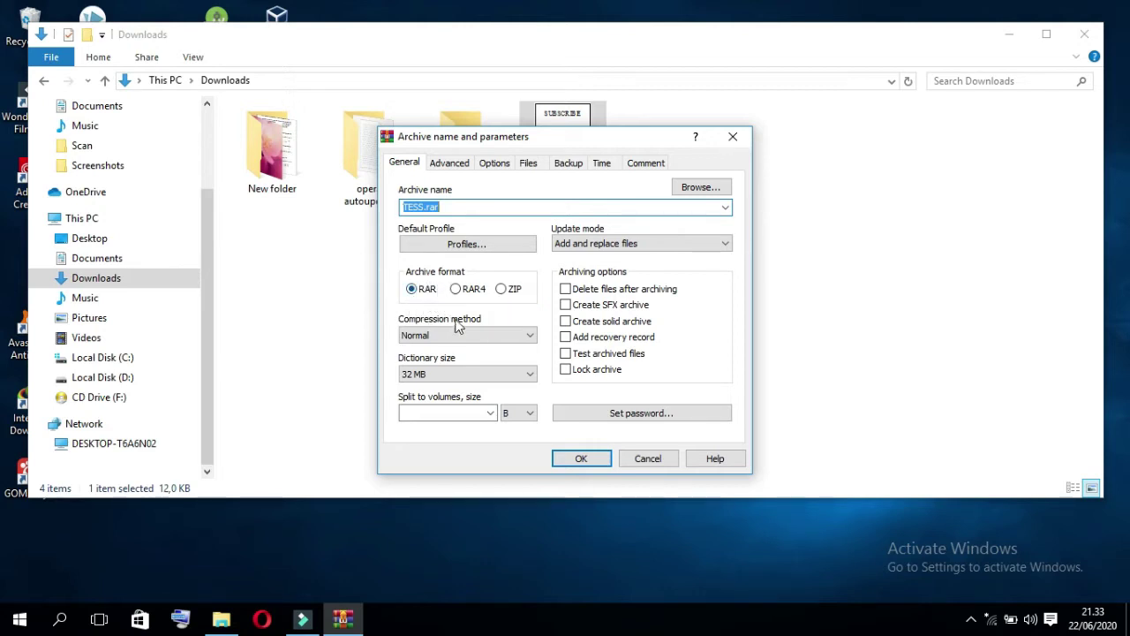
Step: Set and confirm an archive password, then create TESS.rar in Downloads
click(620, 414)
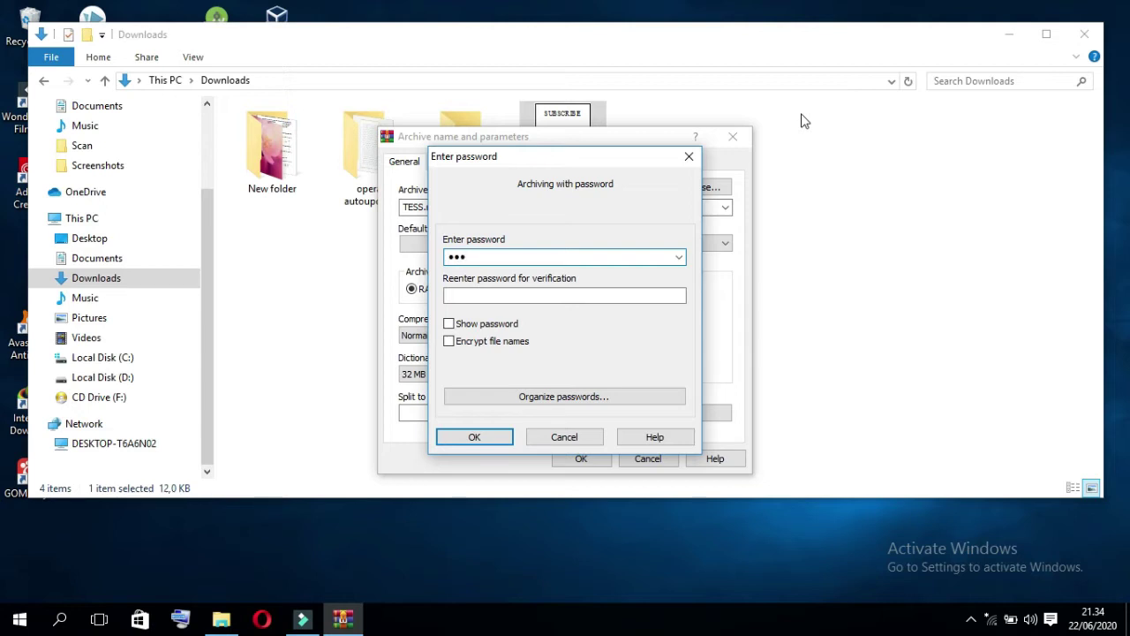
click(478, 295)
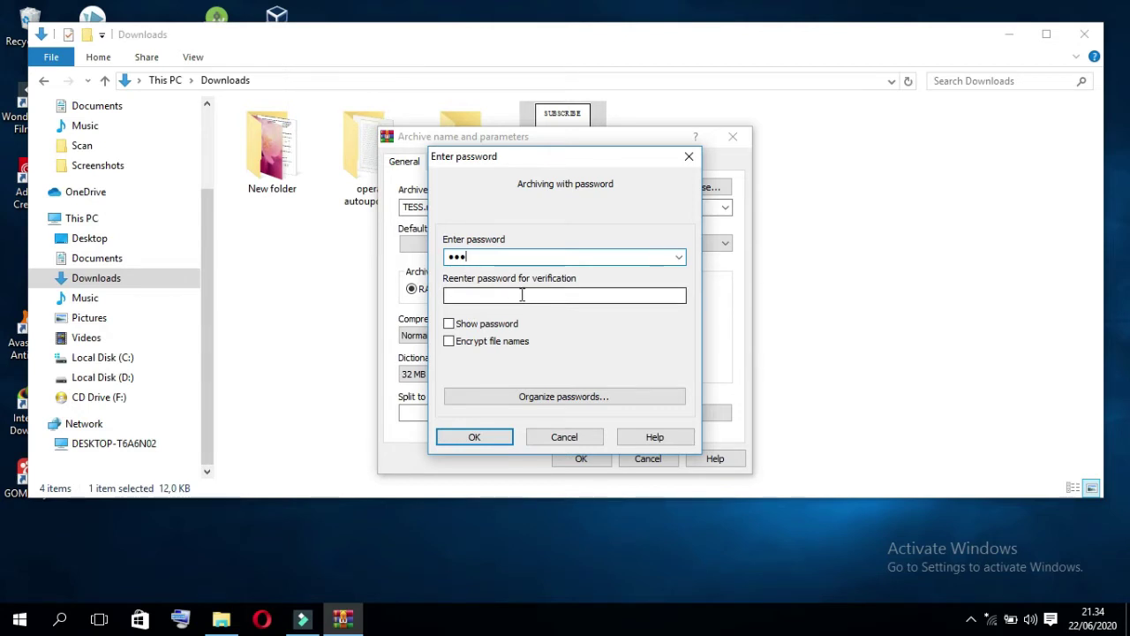
click(512, 295)
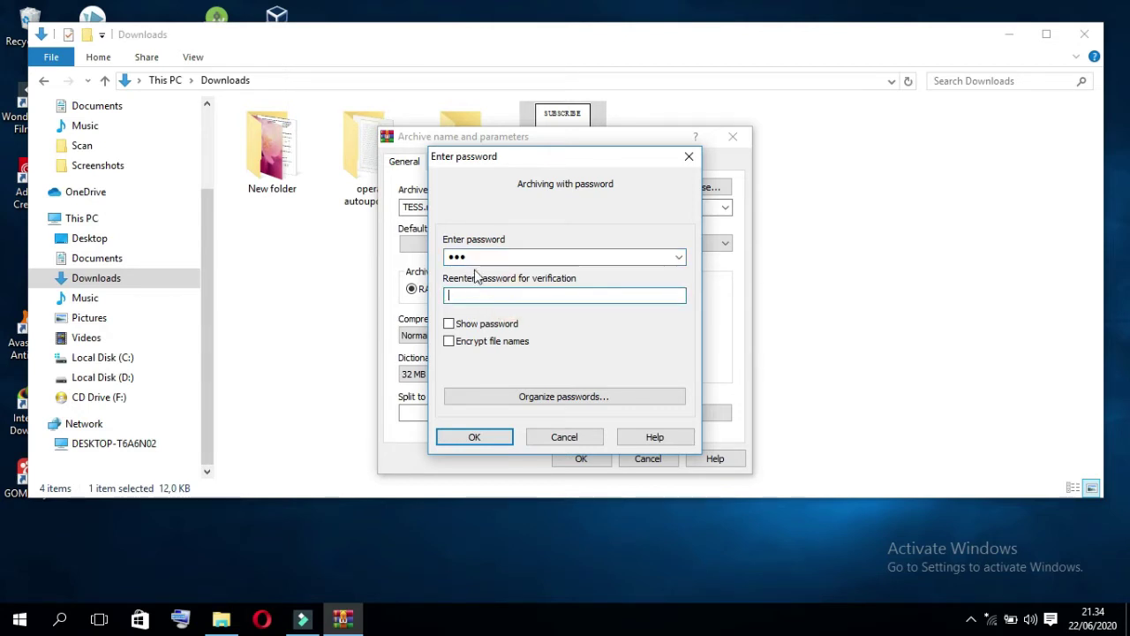
text(1)
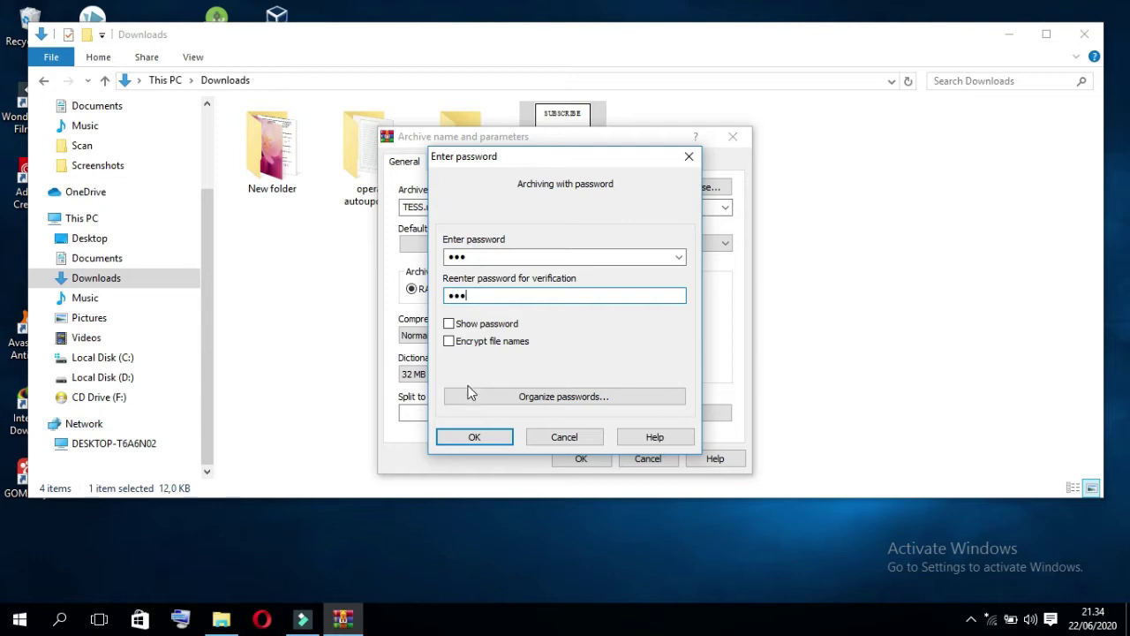
click(471, 437)
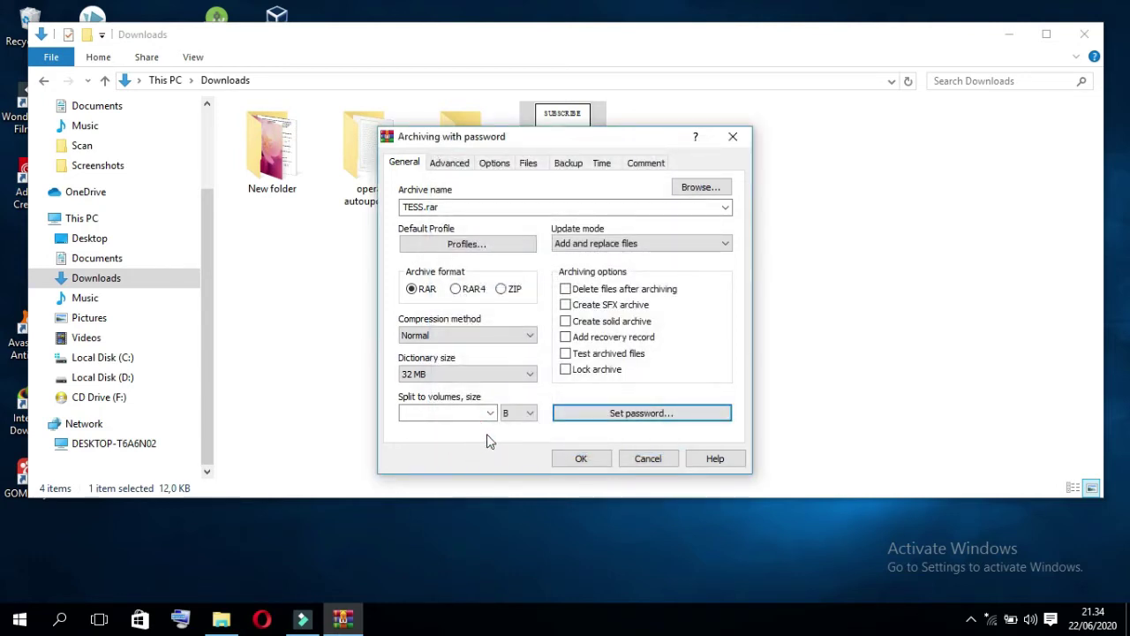
click(581, 459)
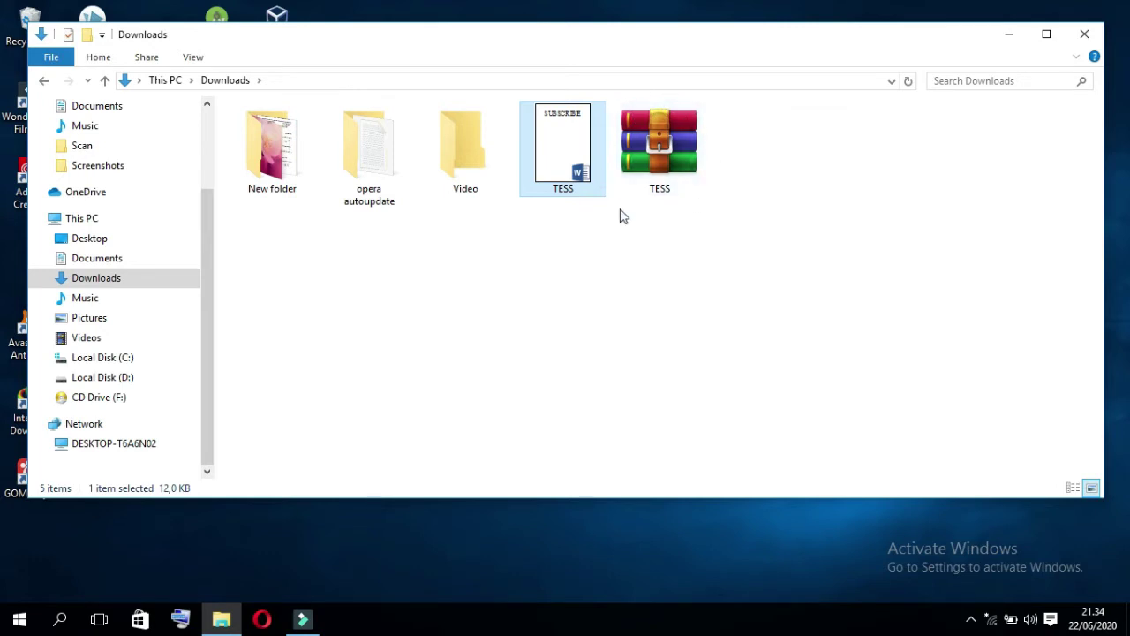
Step: Open TESS.docx from TESS.rar with the password, verify SUBSCRIBE, and close Word
double_click(662, 181)
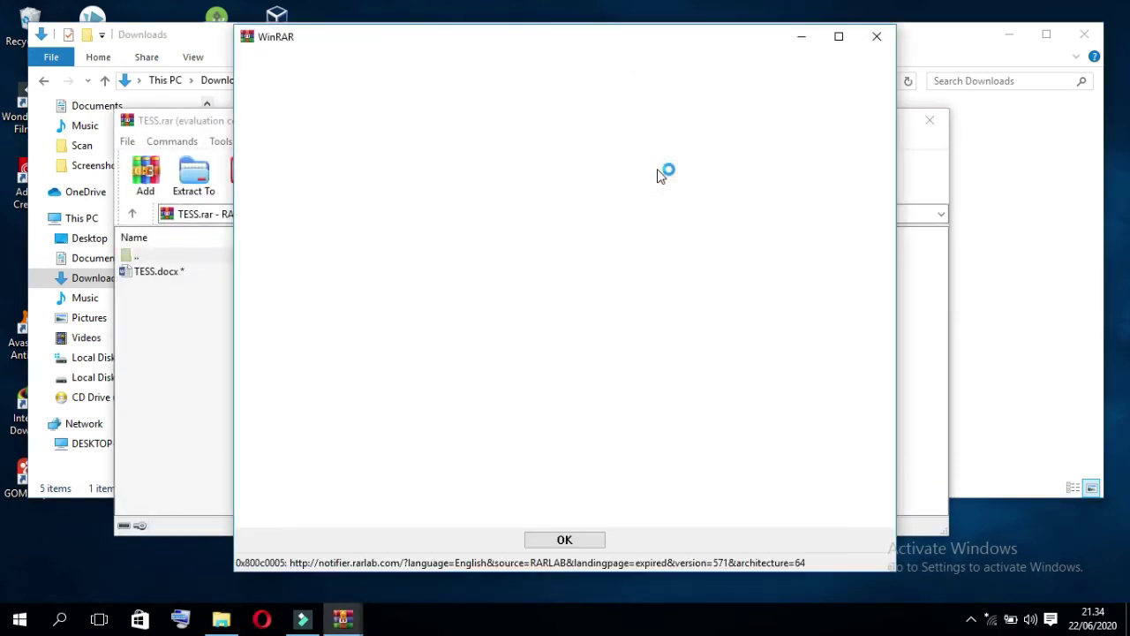
click(876, 39)
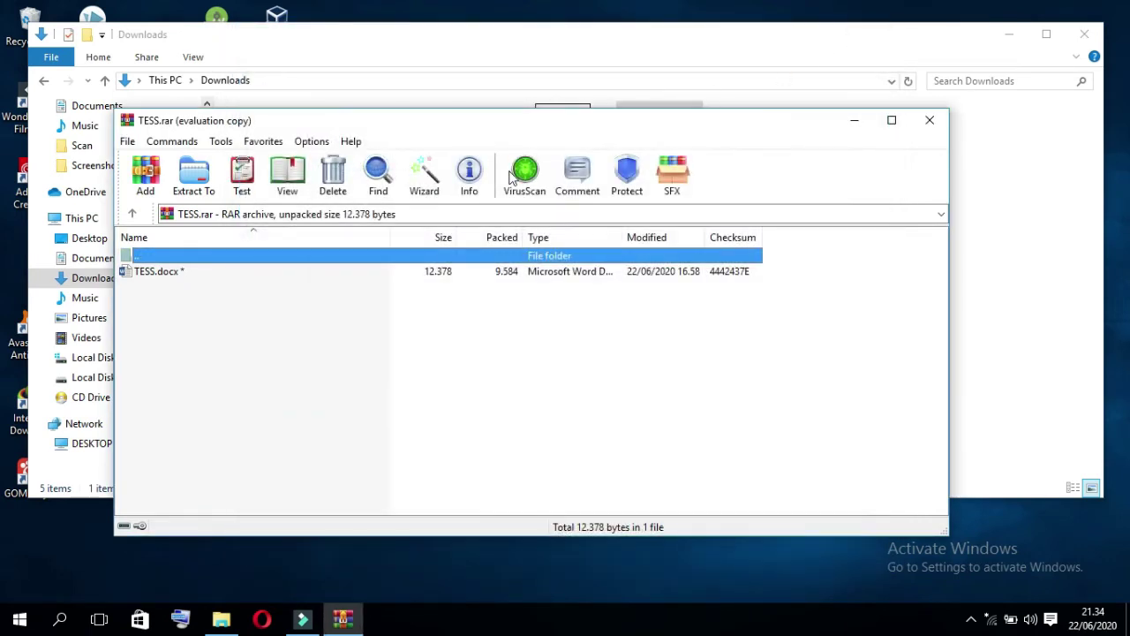
double_click(151, 272)
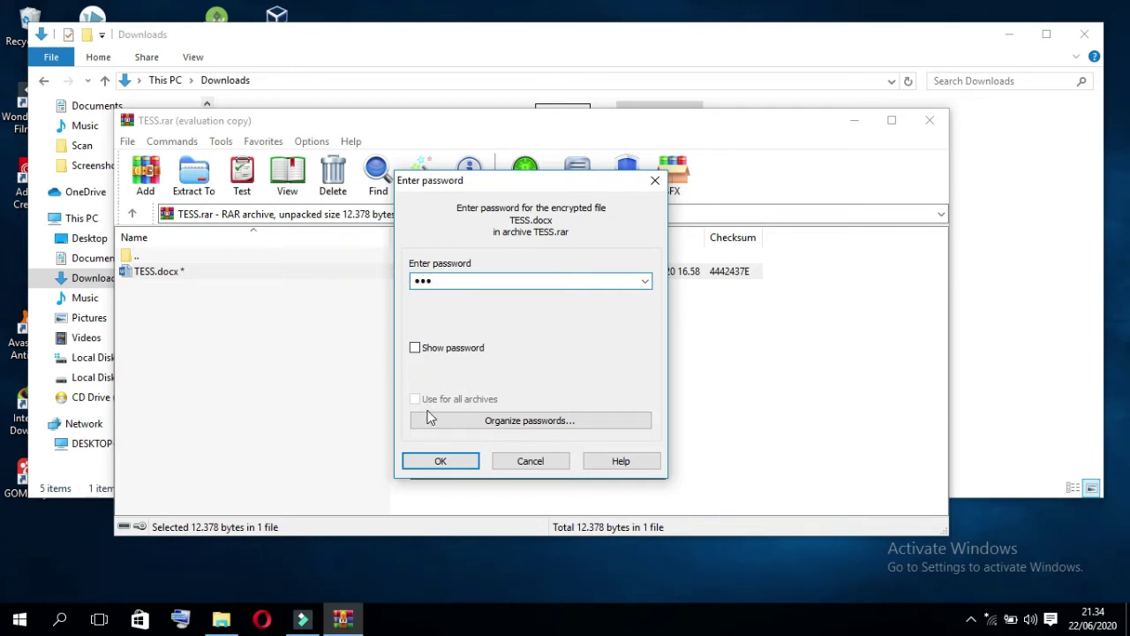
click(440, 461)
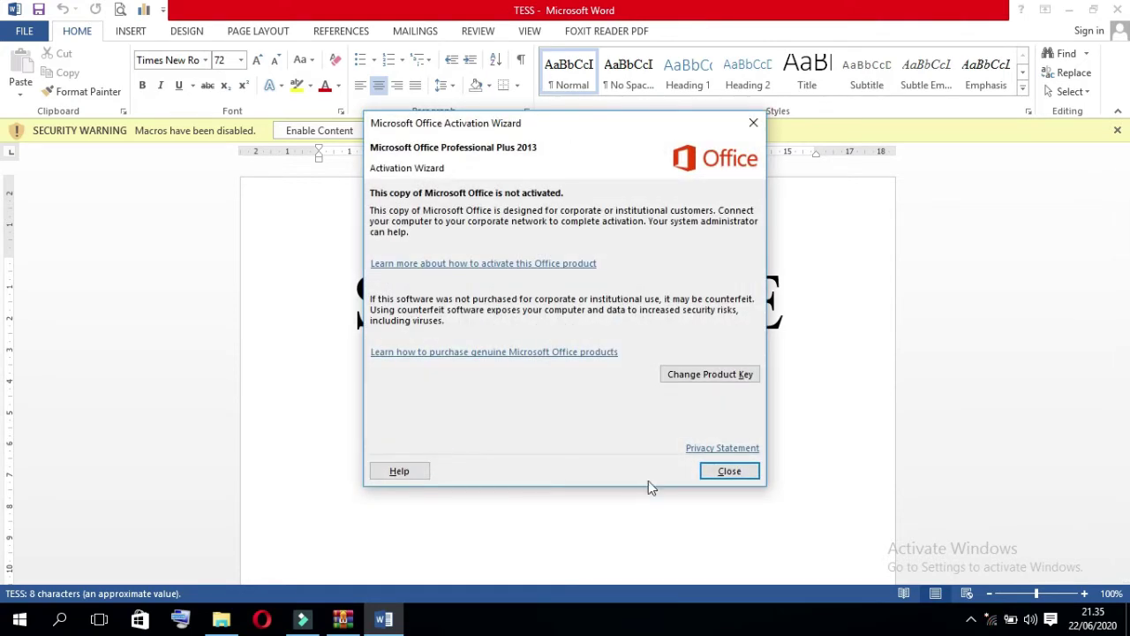
click(727, 470)
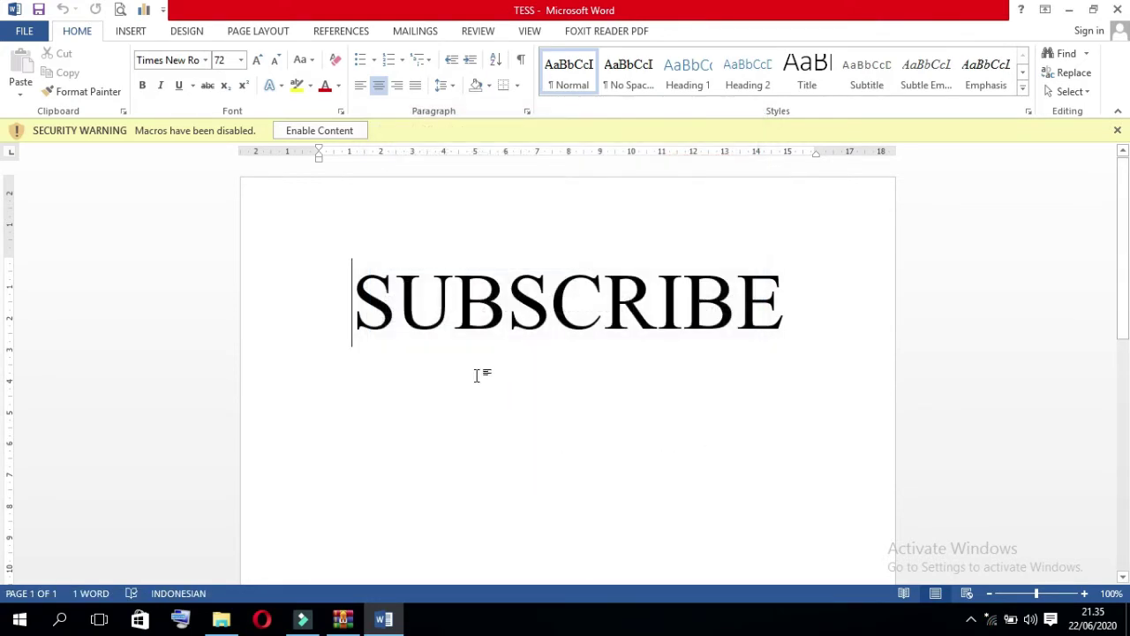
click(1116, 10)
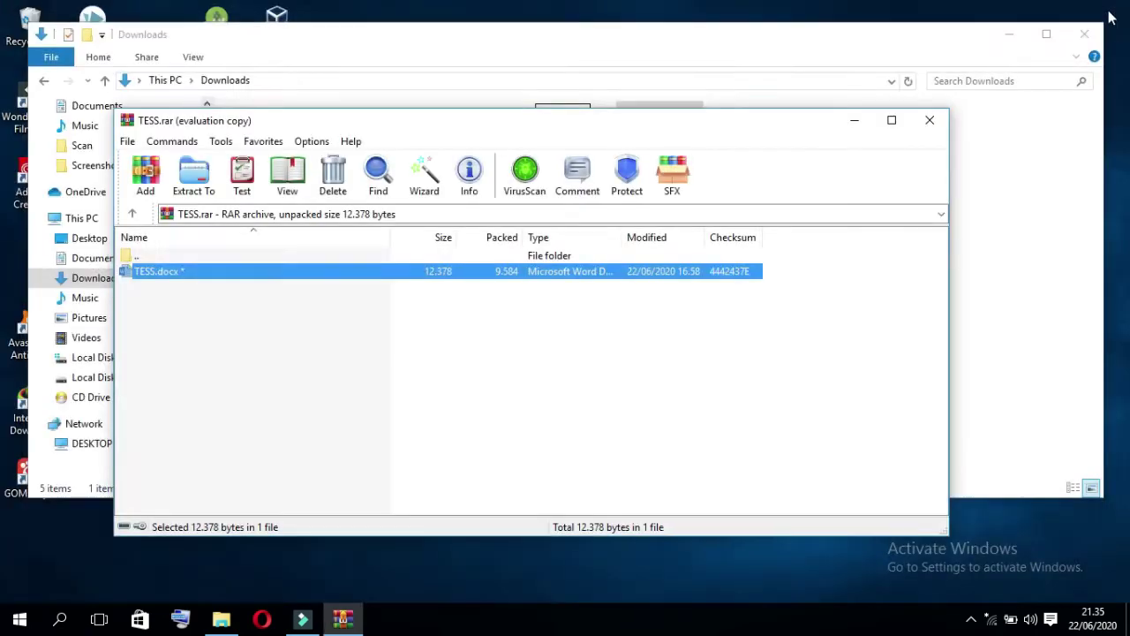
Step: Close WinRAR and view the opera autoupdate folder's Security permissions for the current user
click(934, 124)
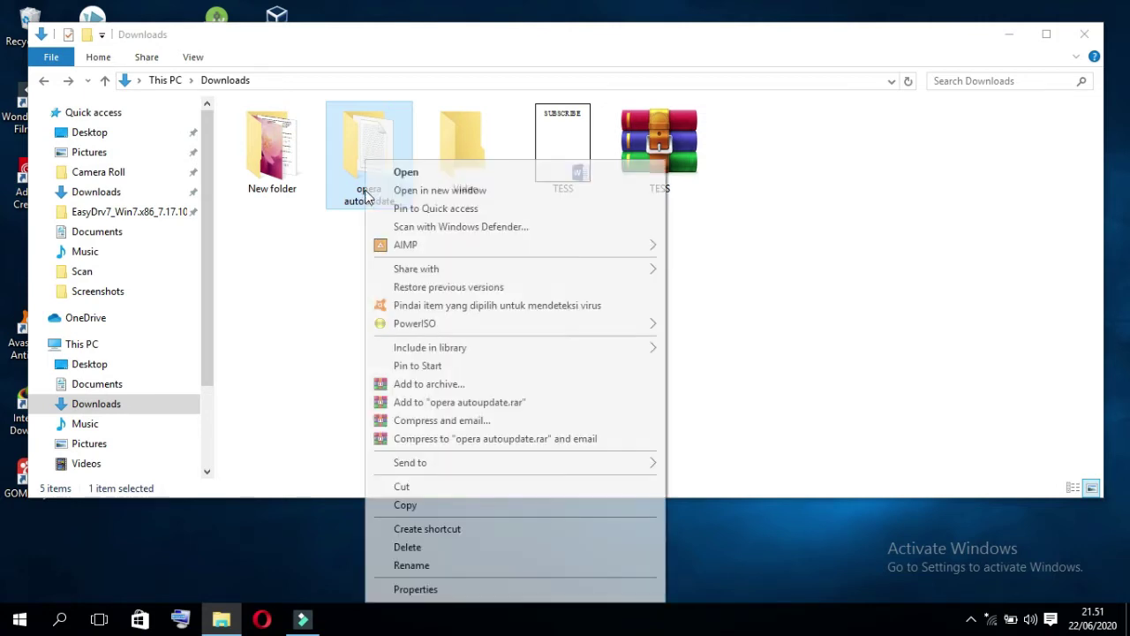
right_click(367, 200)
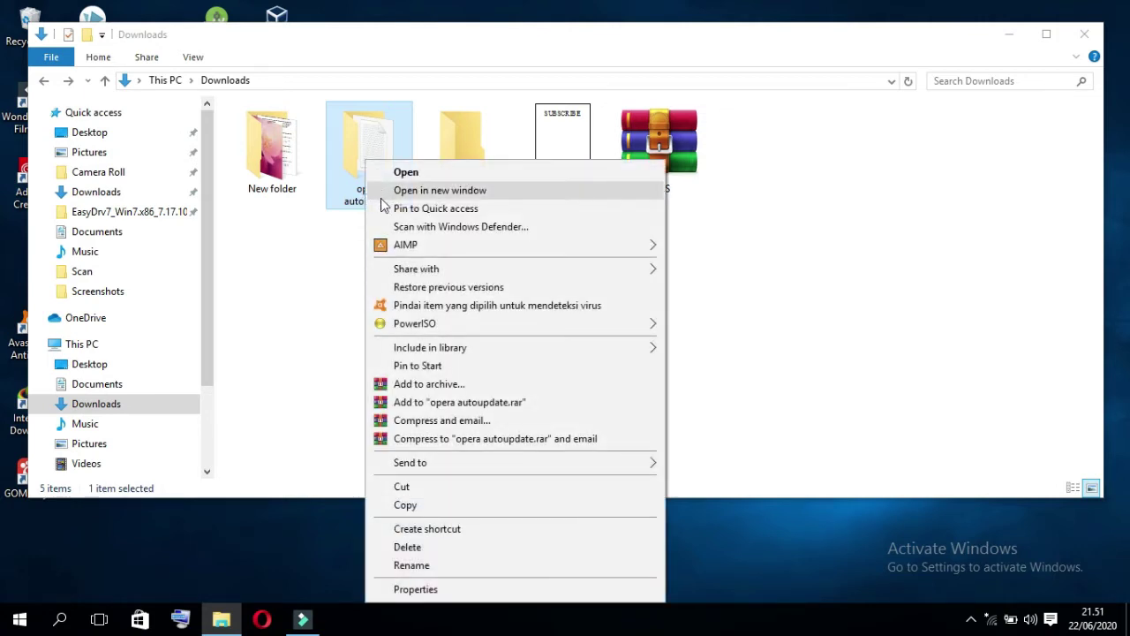
click(443, 586)
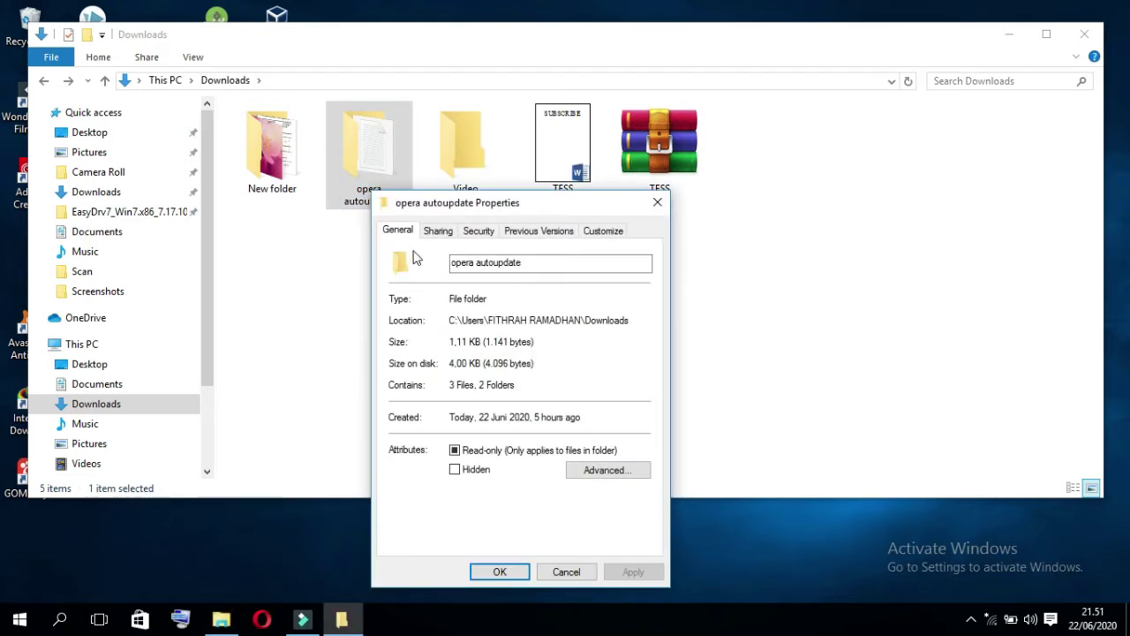
click(476, 231)
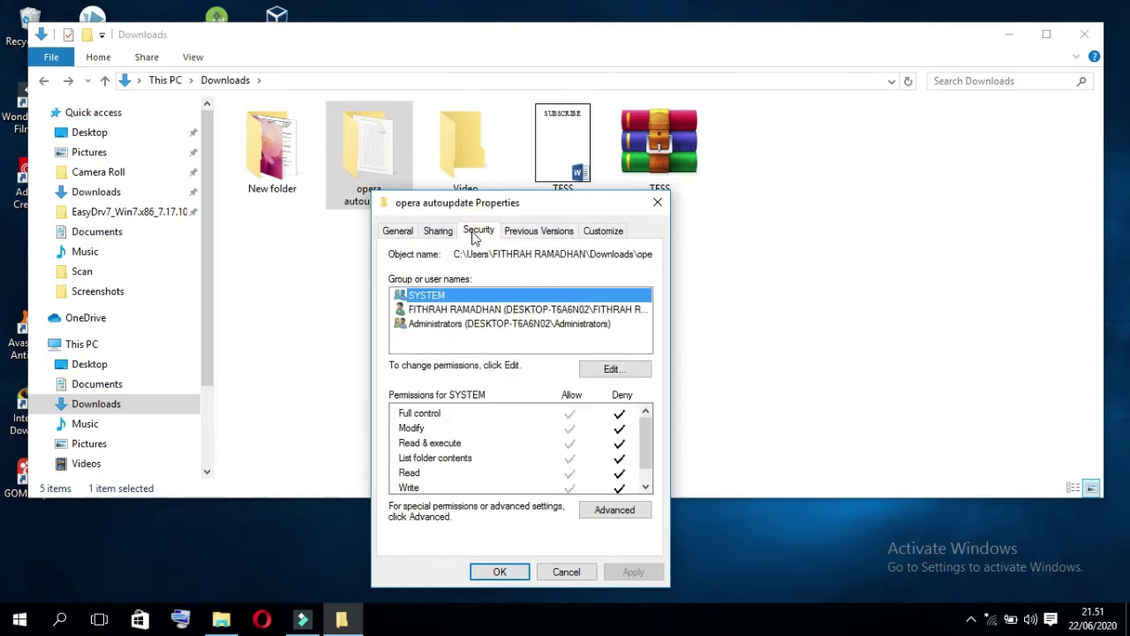
click(494, 311)
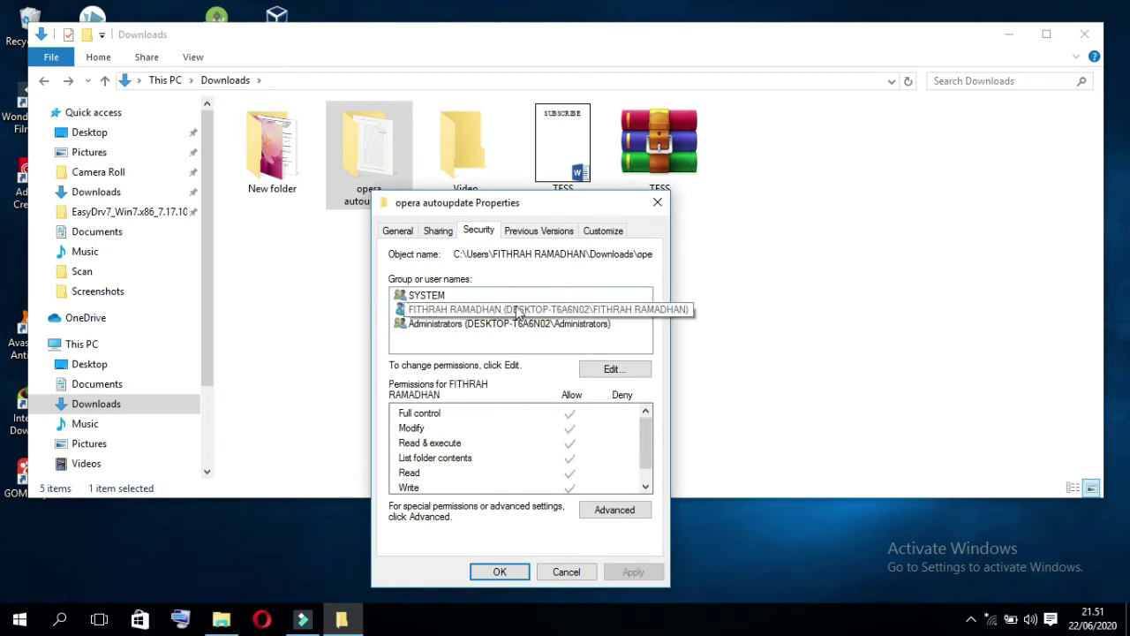
Step: Deny all permissions for the current user, apply, and close Properties
click(615, 370)
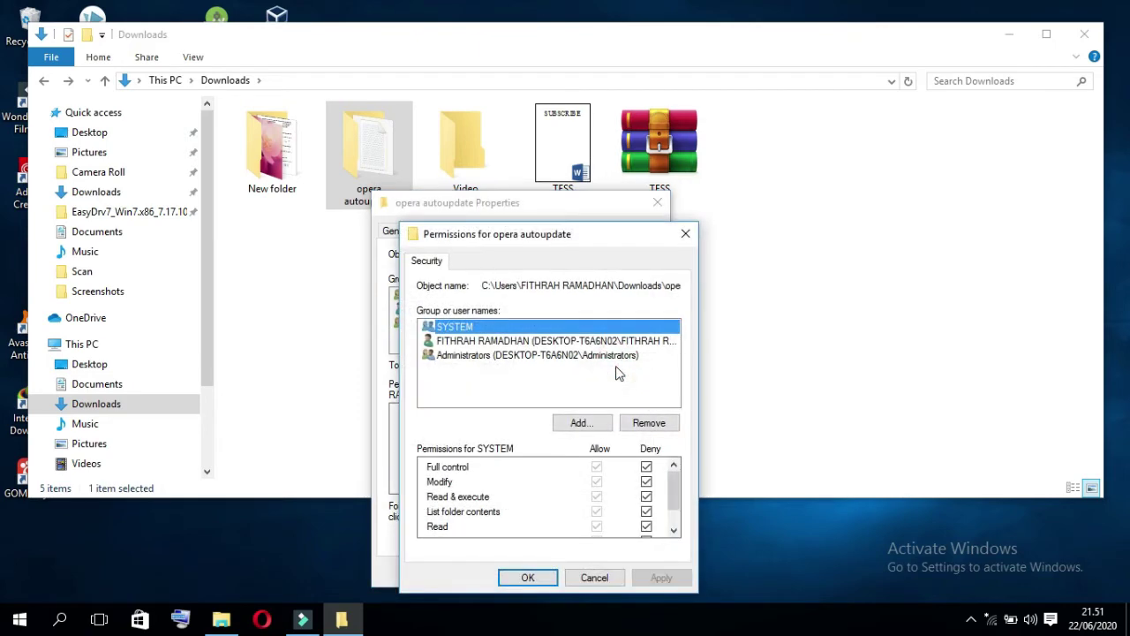
click(485, 342)
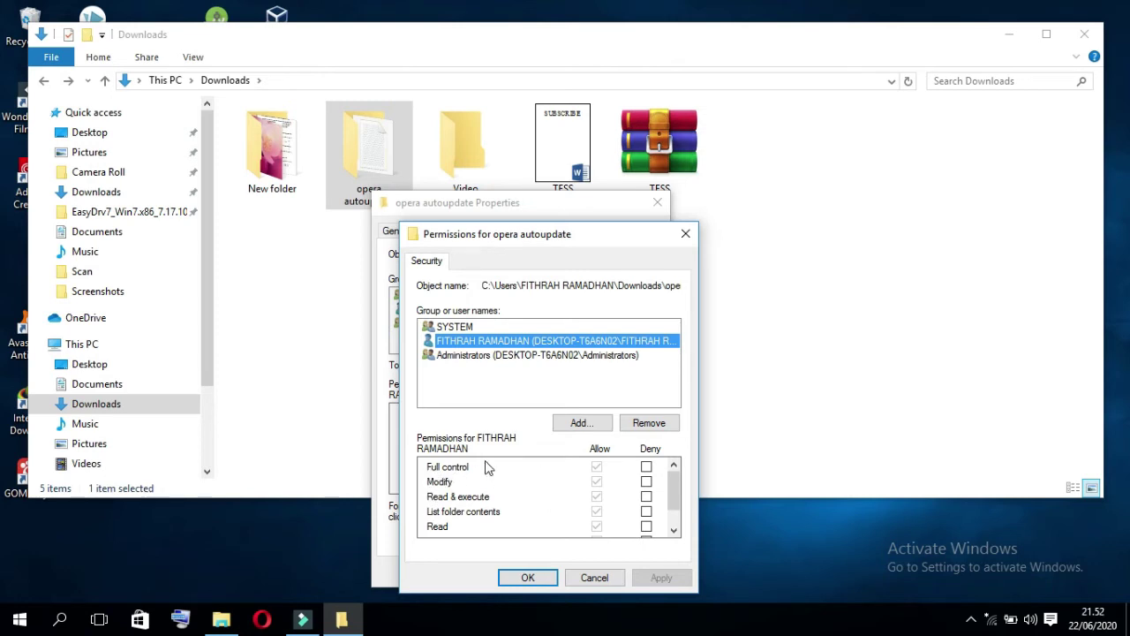
click(651, 468)
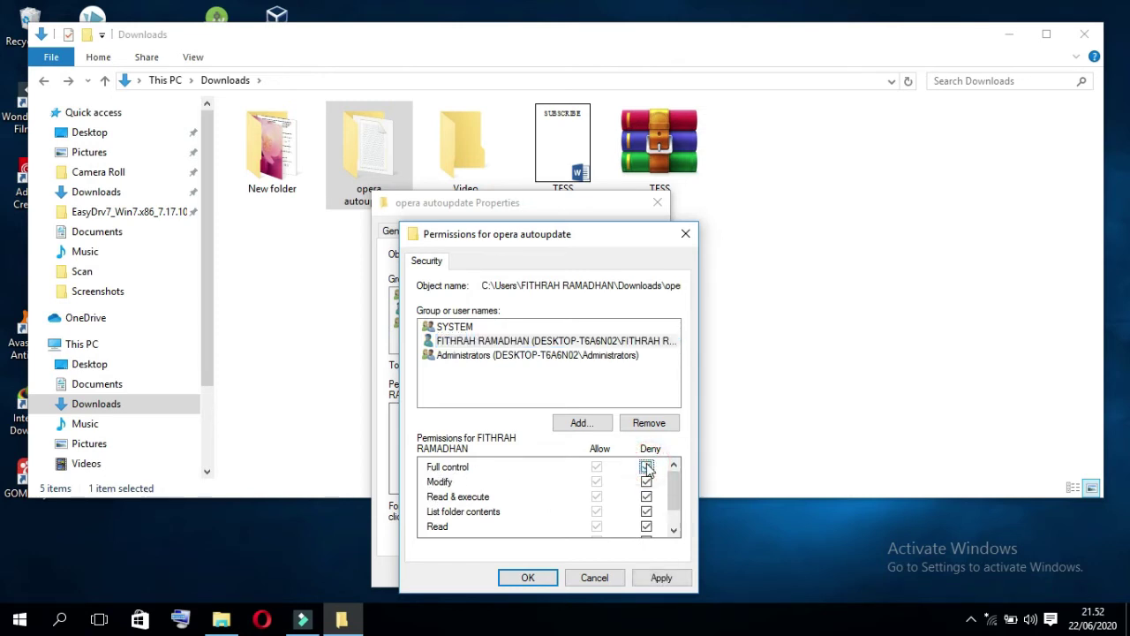
click(647, 578)
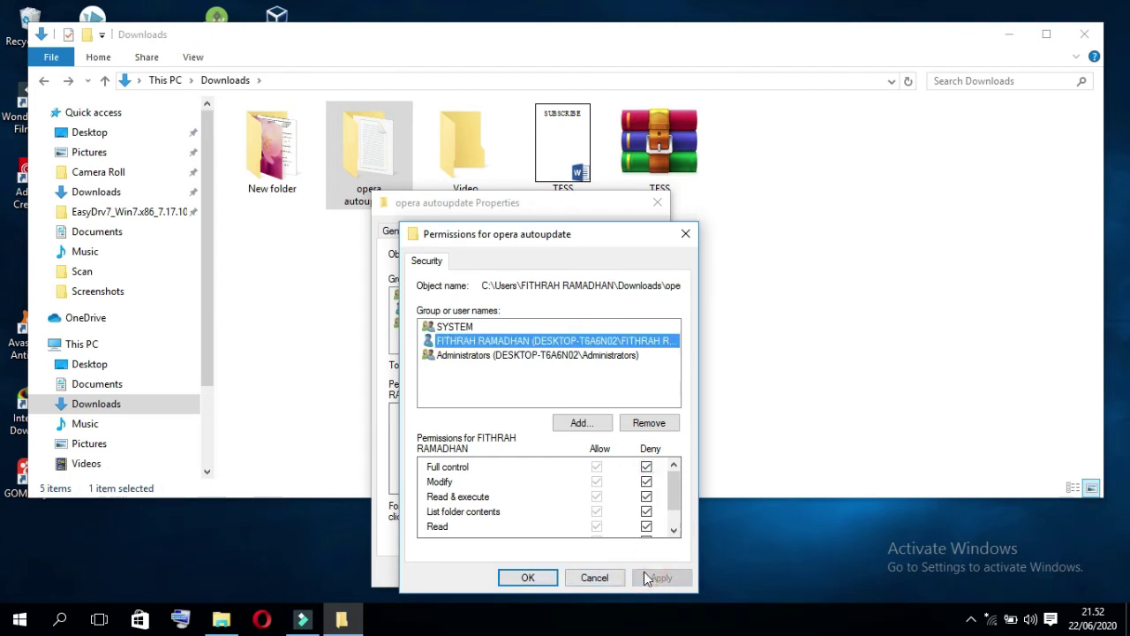
click(535, 579)
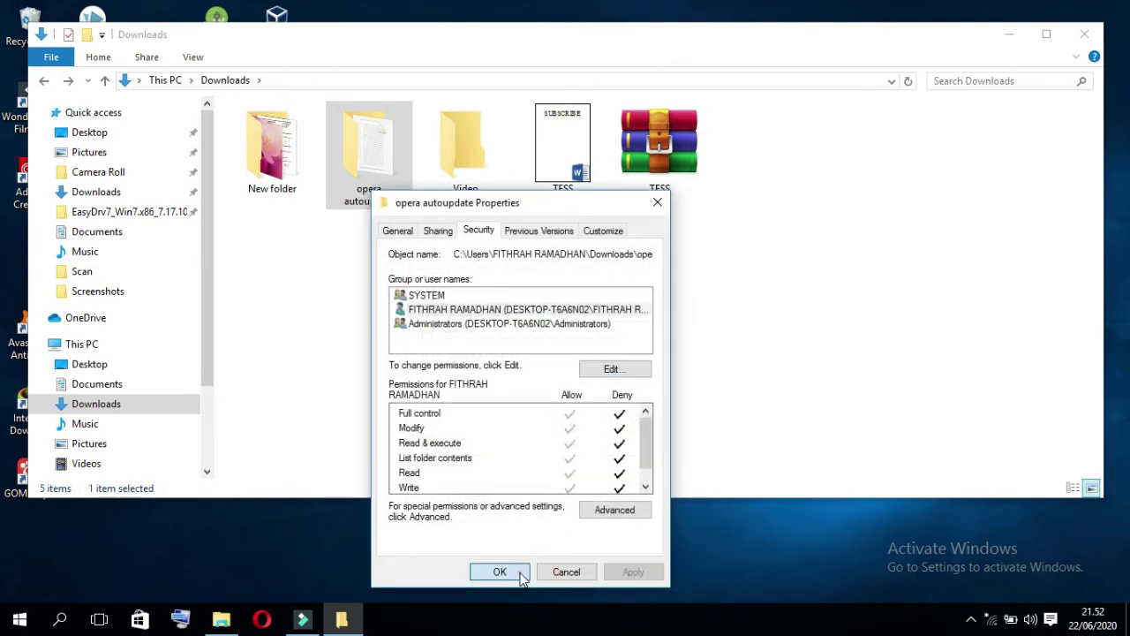
click(520, 576)
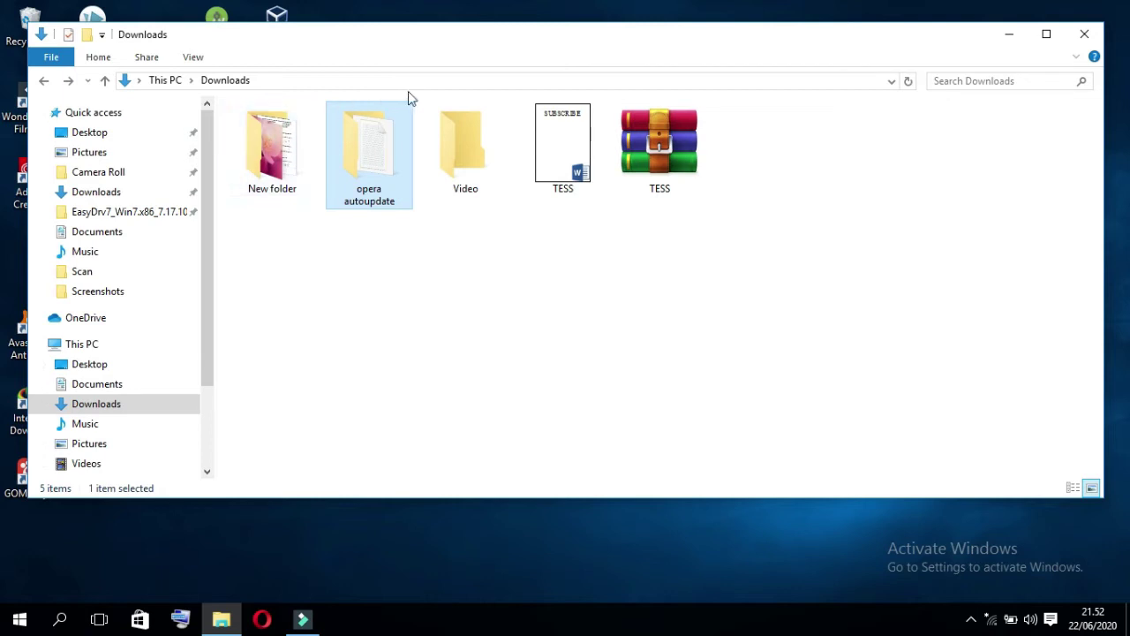
Step: Try opening the locked opera autoupdate folder and close the access-denied message
double_click(366, 188)
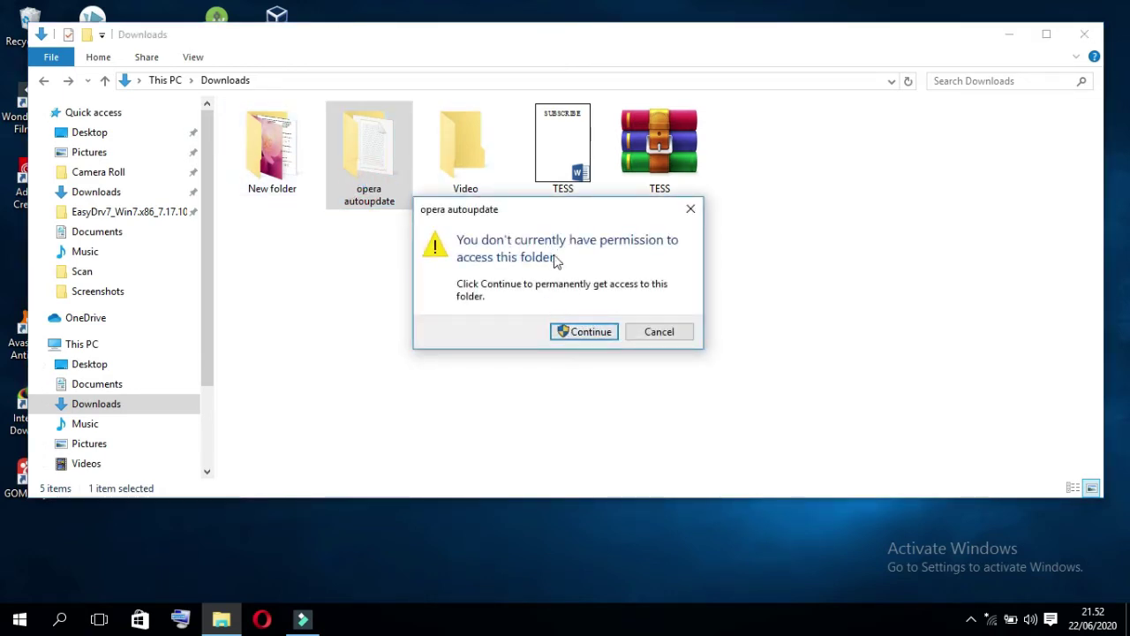
click(592, 334)
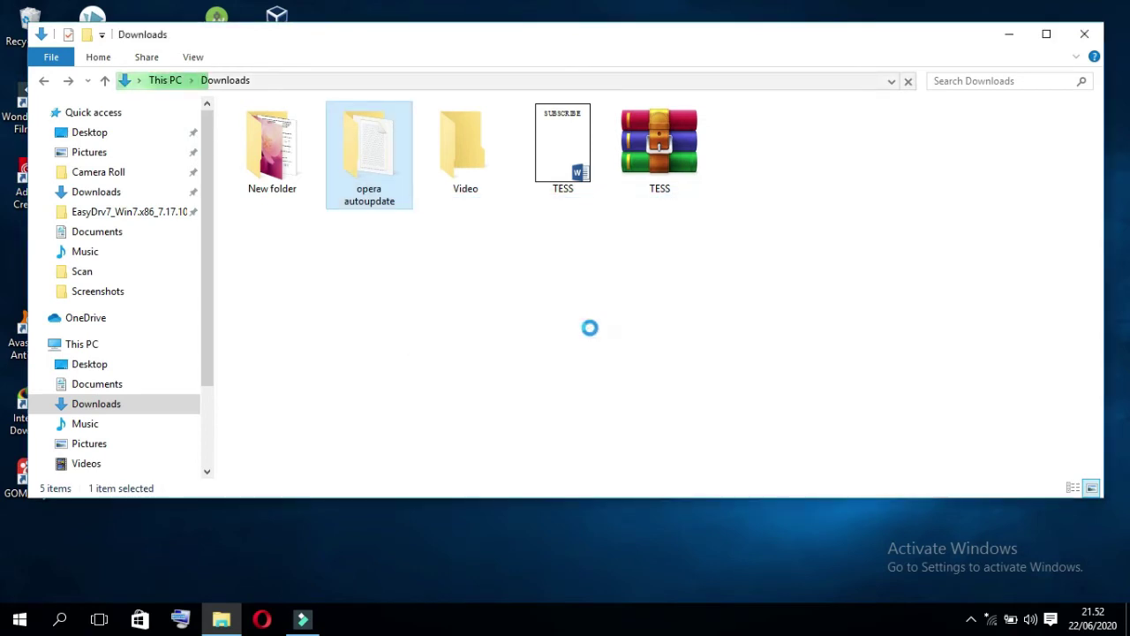
click(667, 332)
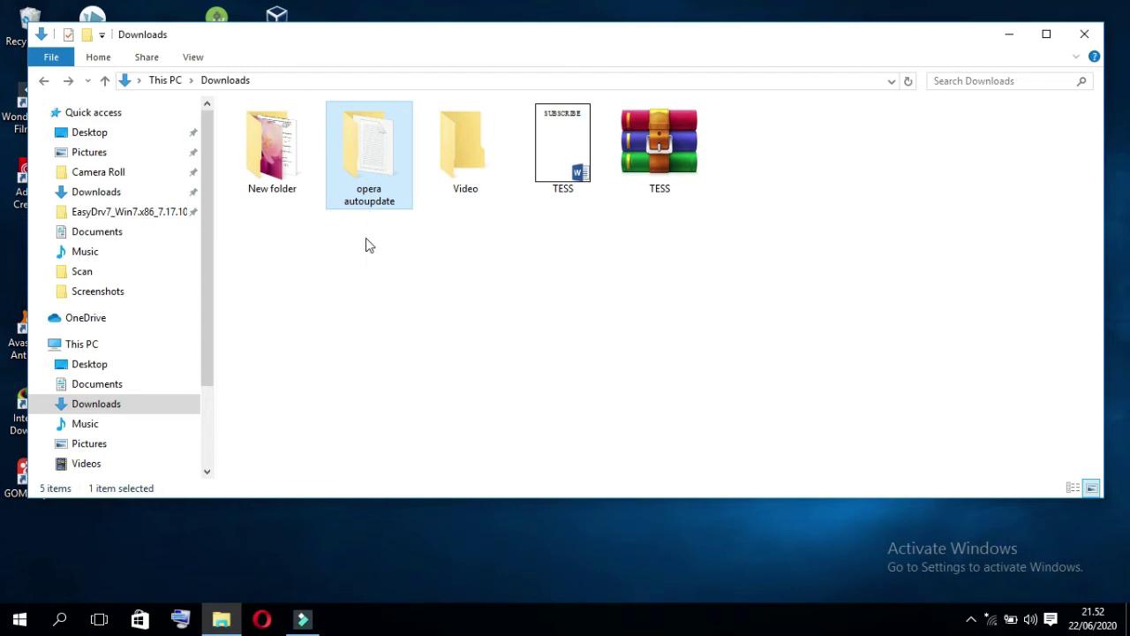
Step: Open the permissions editor for opera autoupdate and select the user account
right_click(369, 184)
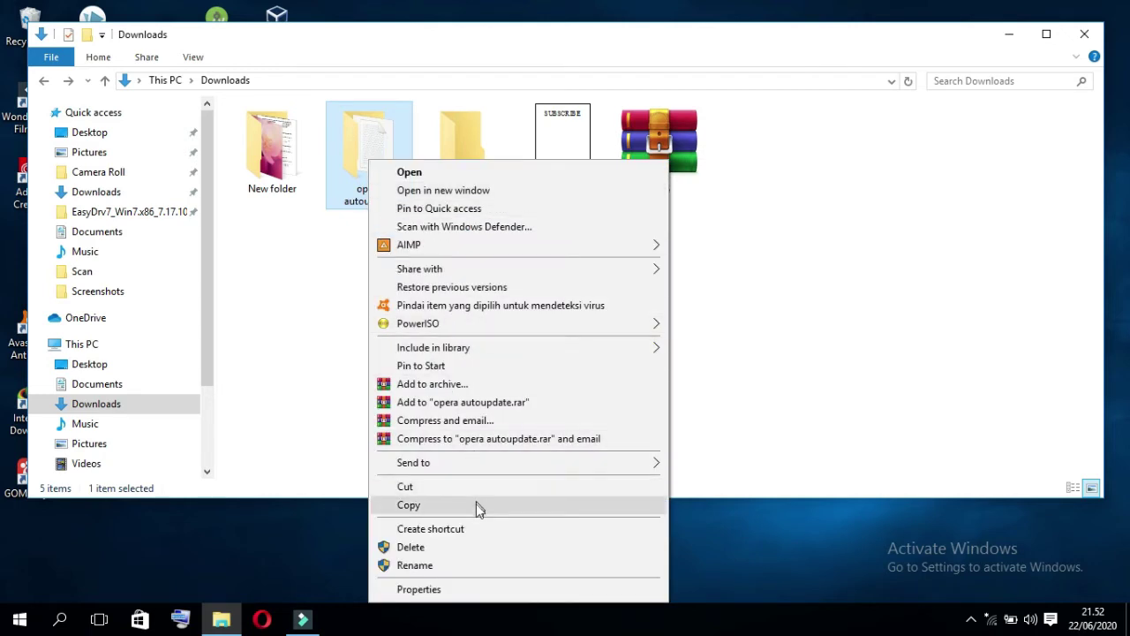
click(419, 589)
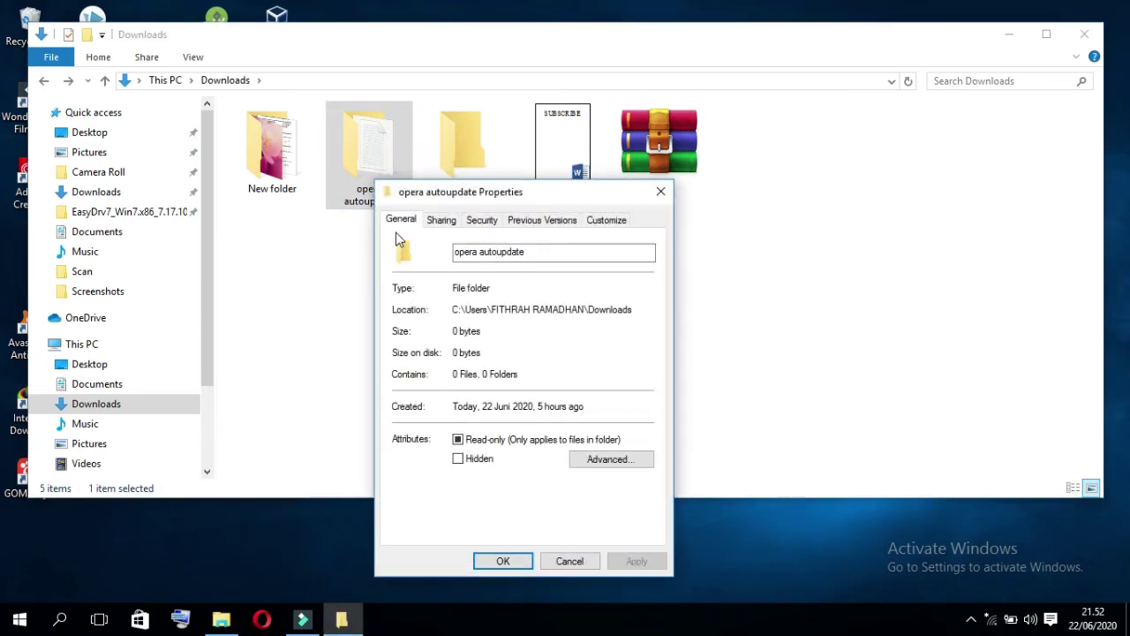
click(481, 222)
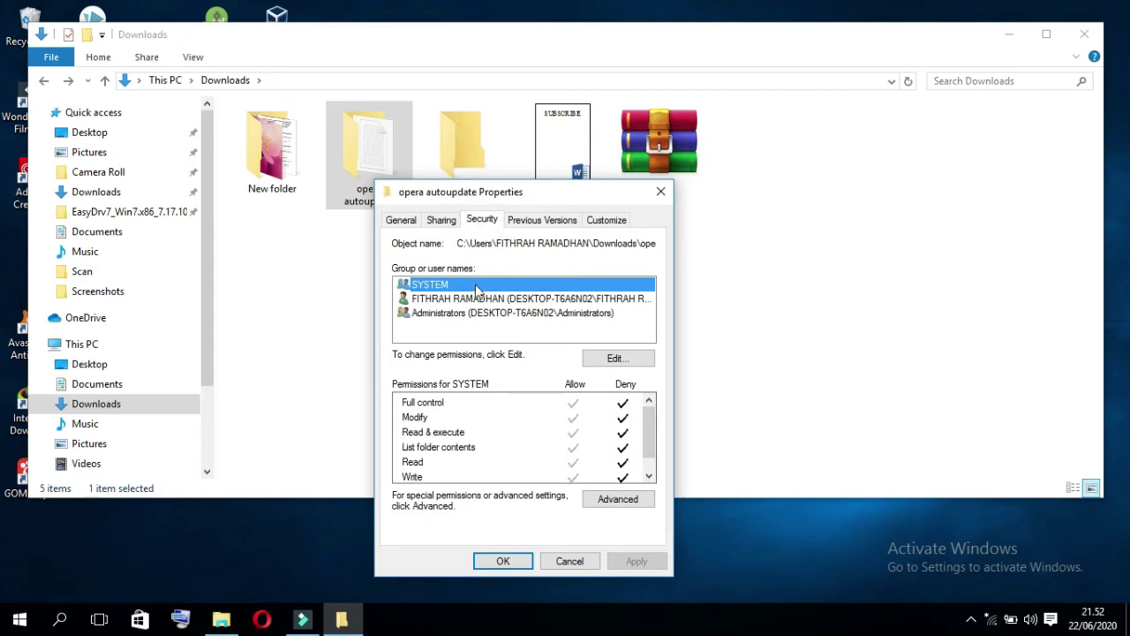
click(476, 300)
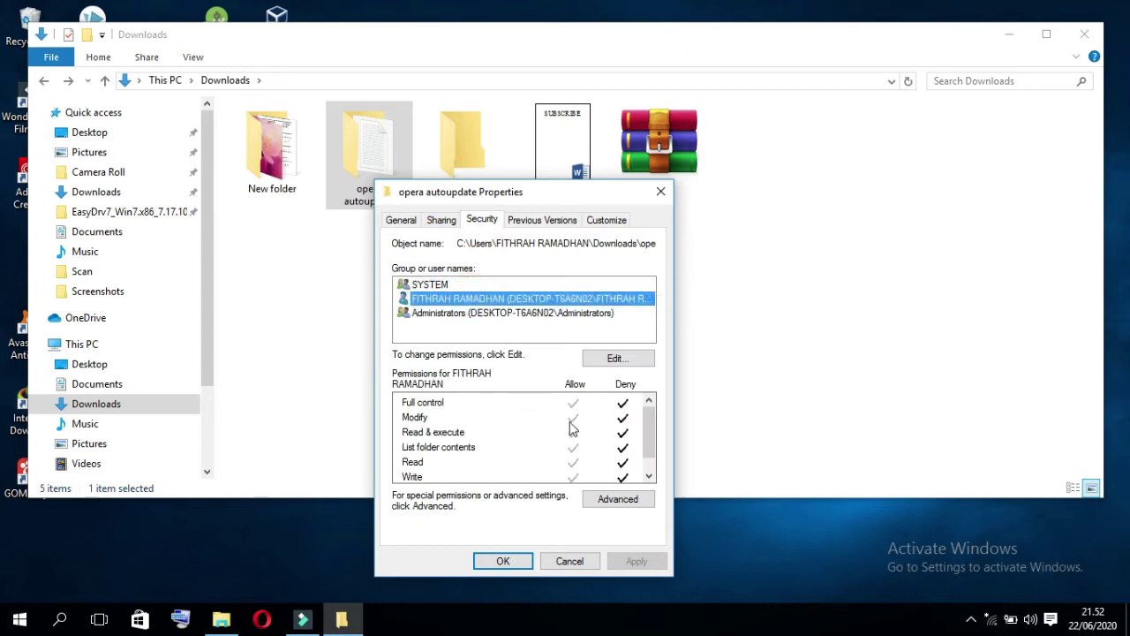
click(611, 355)
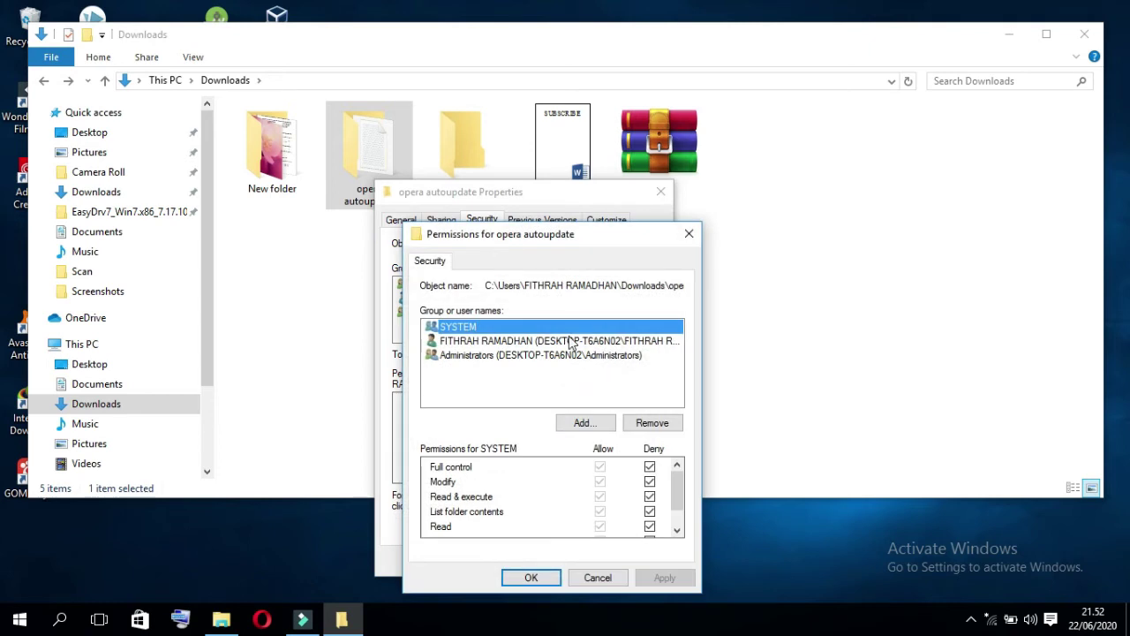
click(569, 342)
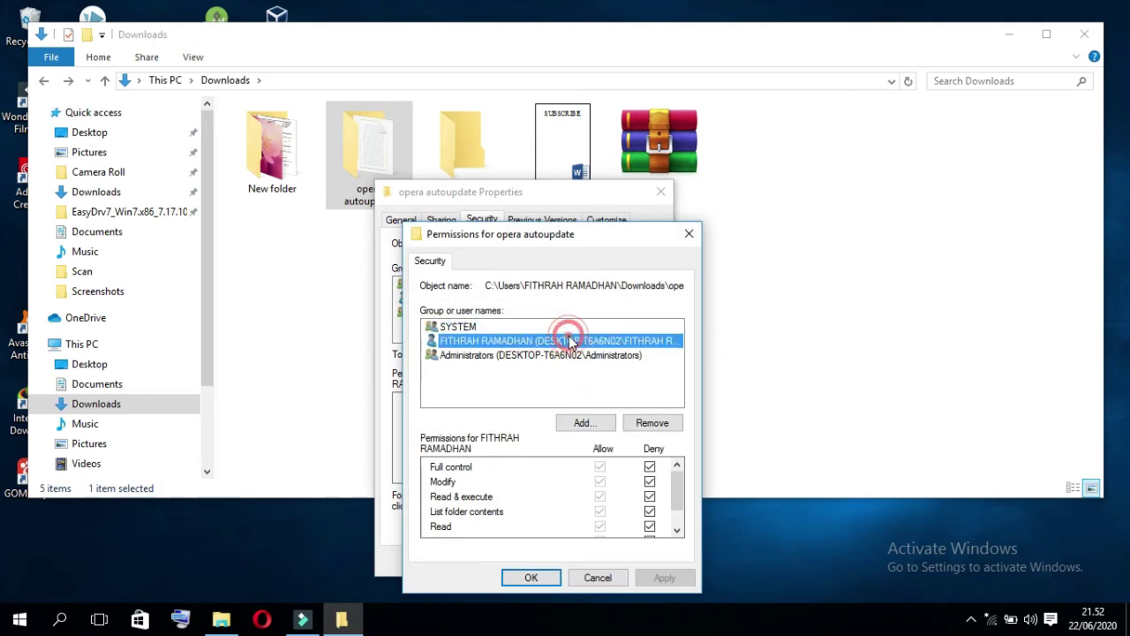
Step: Clear Deny on Full control, Modify, Read & execute, List, Read and Write, then apply
click(650, 467)
click(649, 481)
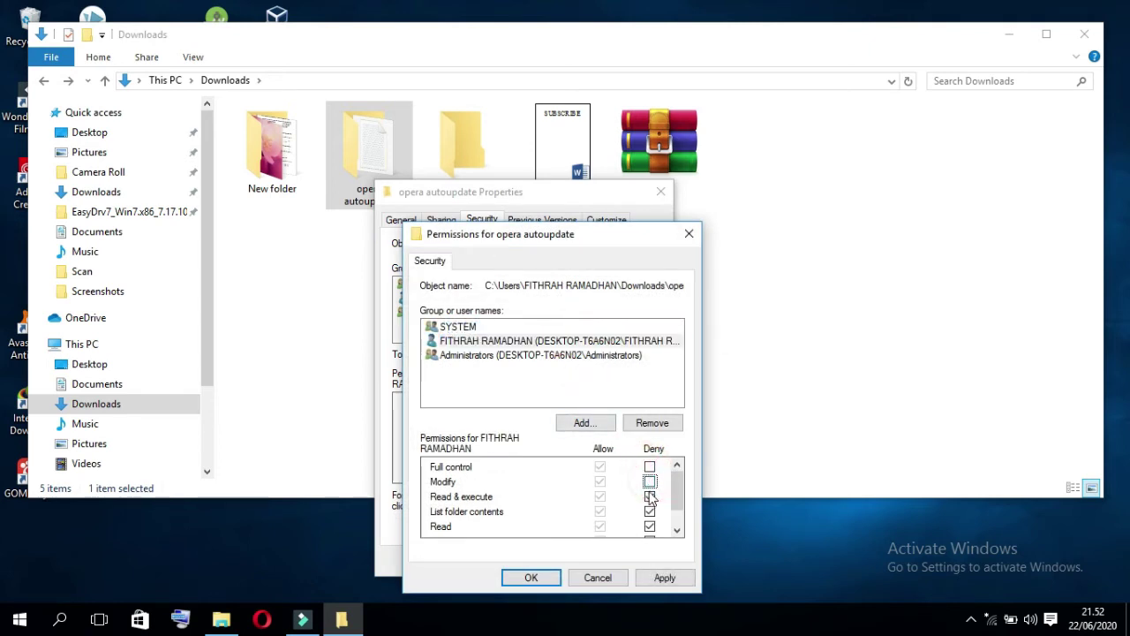
click(649, 496)
click(649, 511)
click(650, 526)
scroll(650, 520, down, 1)
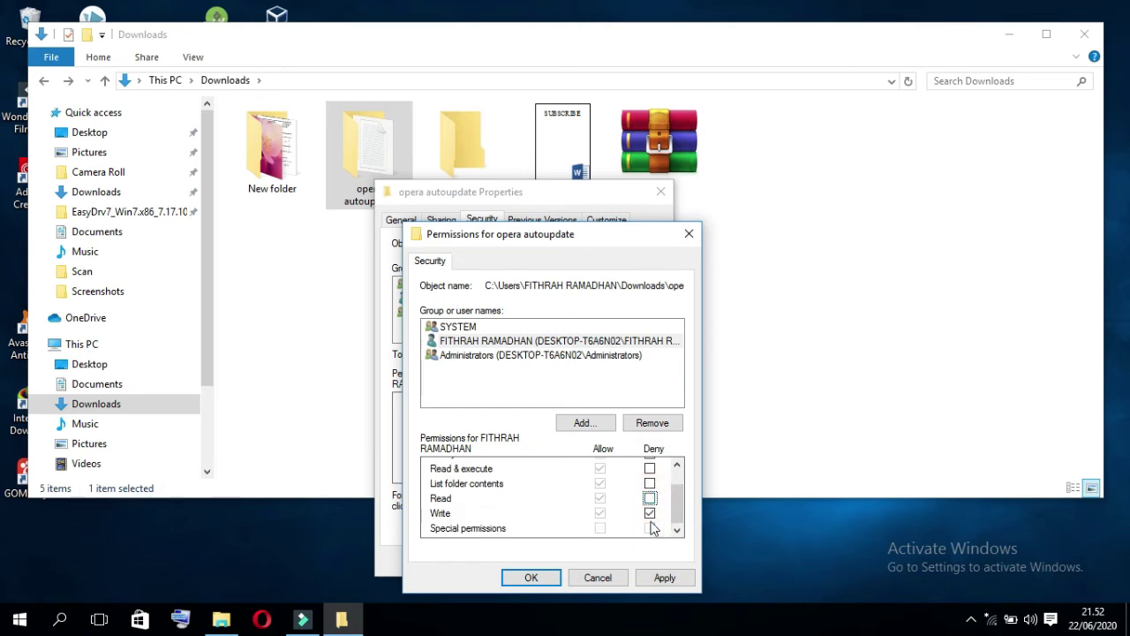
click(650, 513)
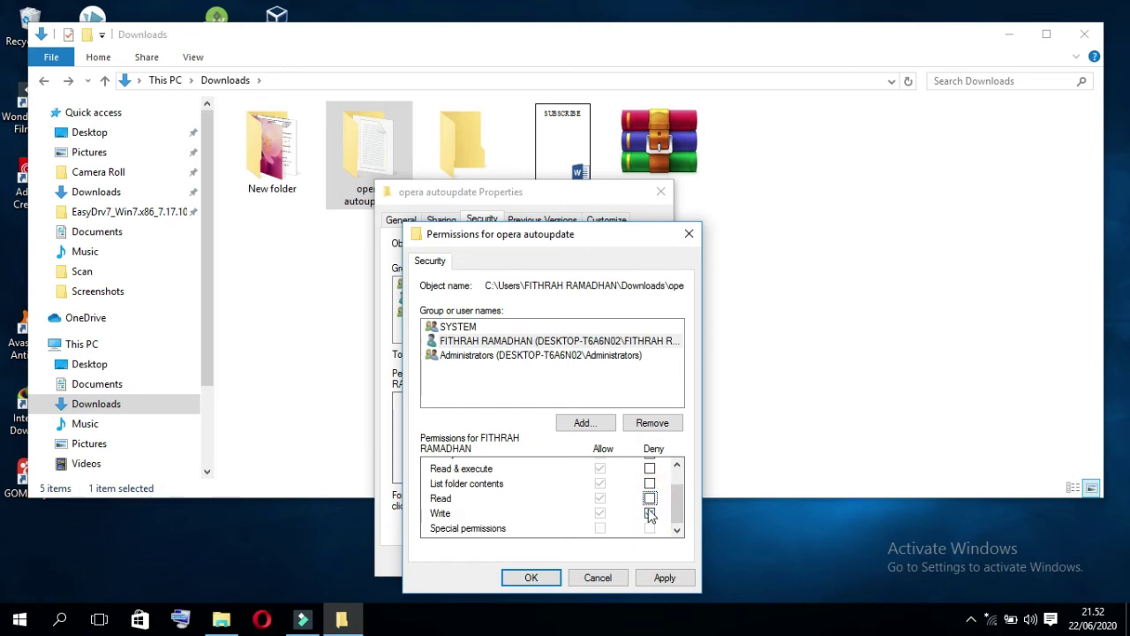
click(664, 578)
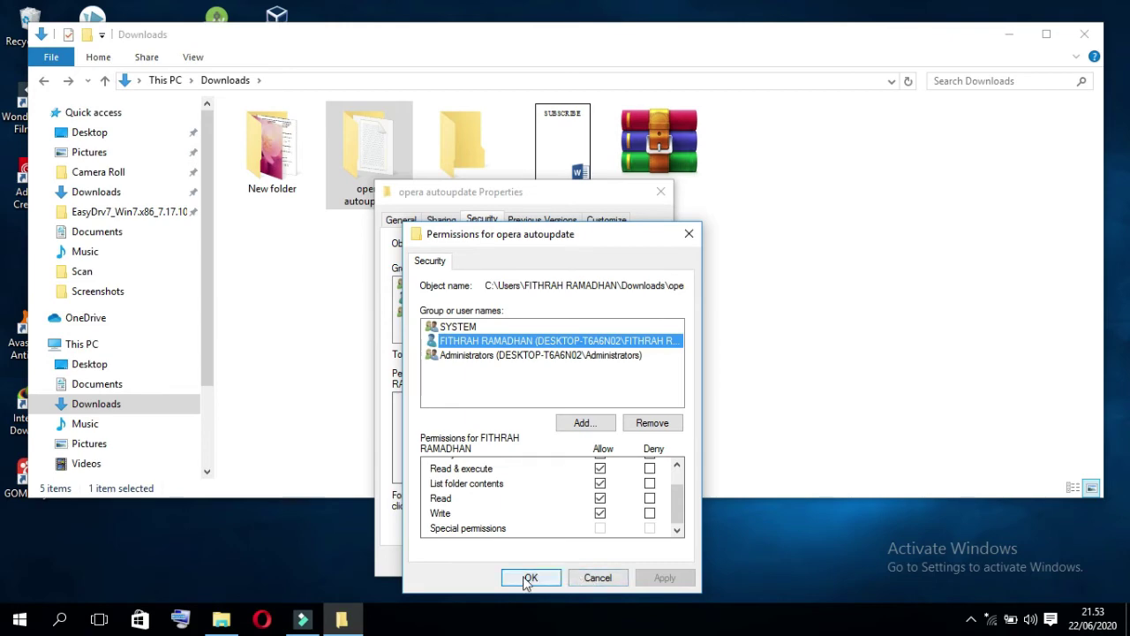
click(530, 578)
click(519, 565)
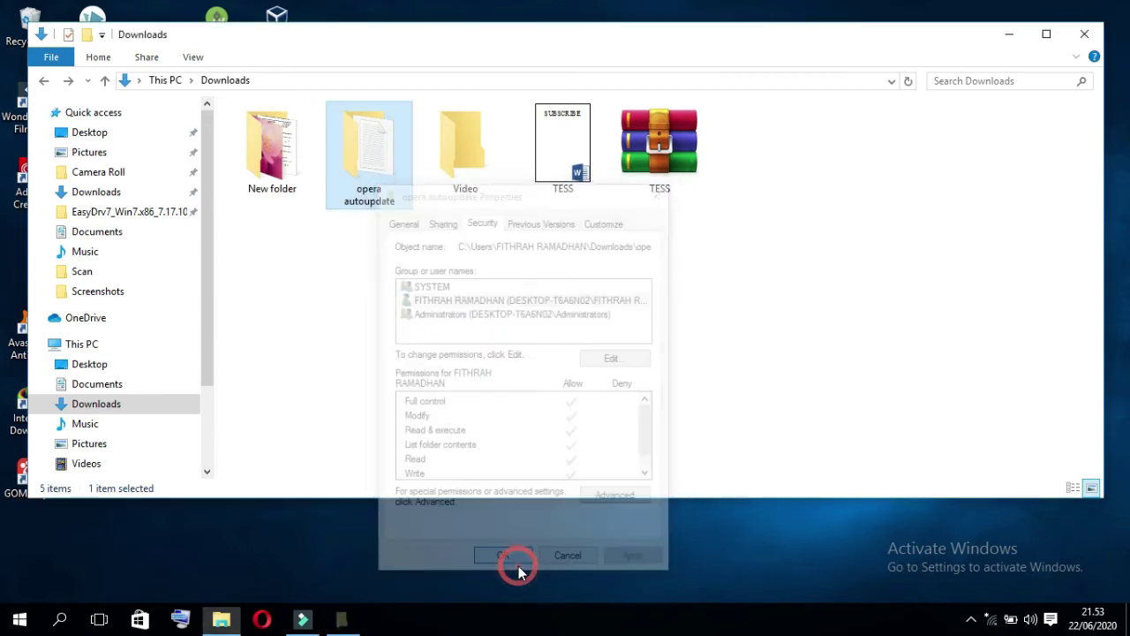
Step: Confirm opera autoupdate opens, then open the empty tes folder in Downloads
double_click(360, 186)
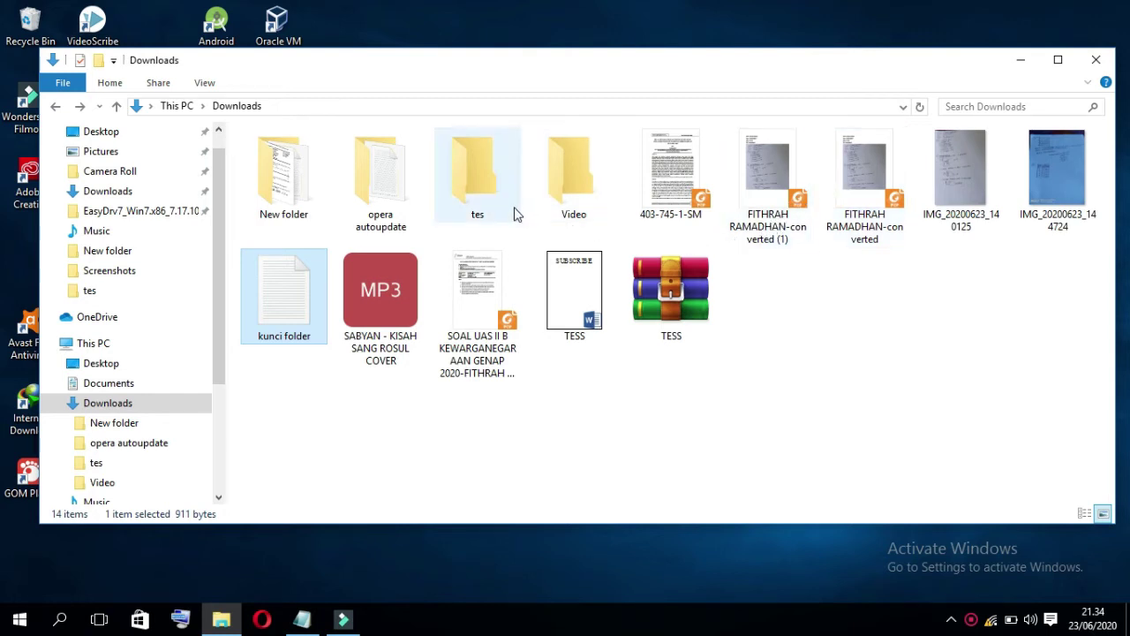
double_click(499, 203)
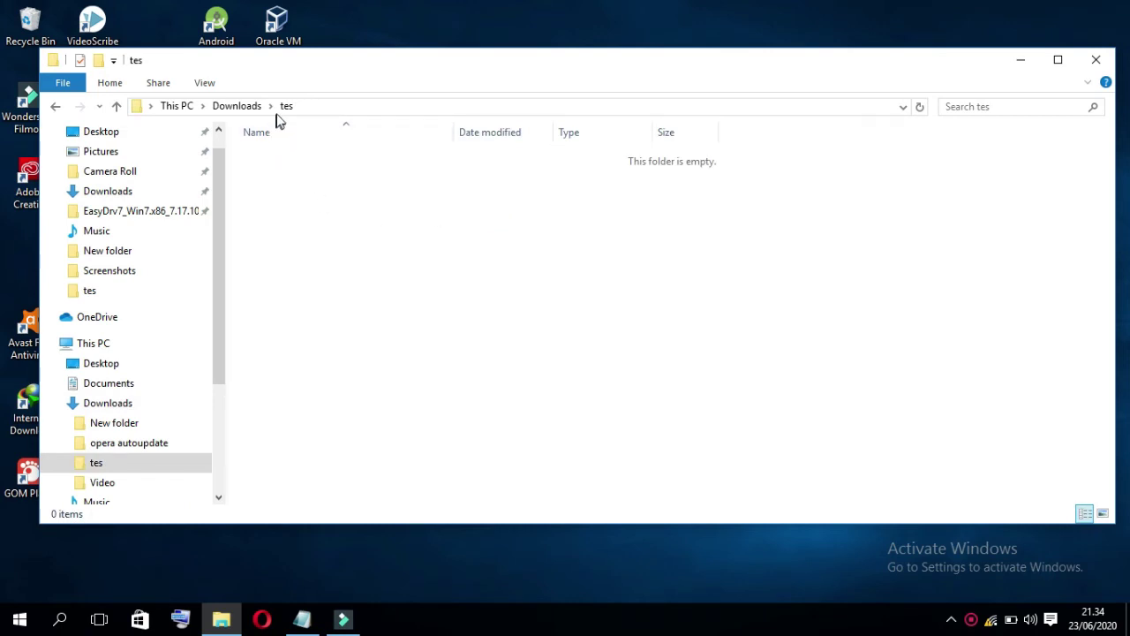
Step: Create a new text document named tes in the tes folder
right_click(313, 212)
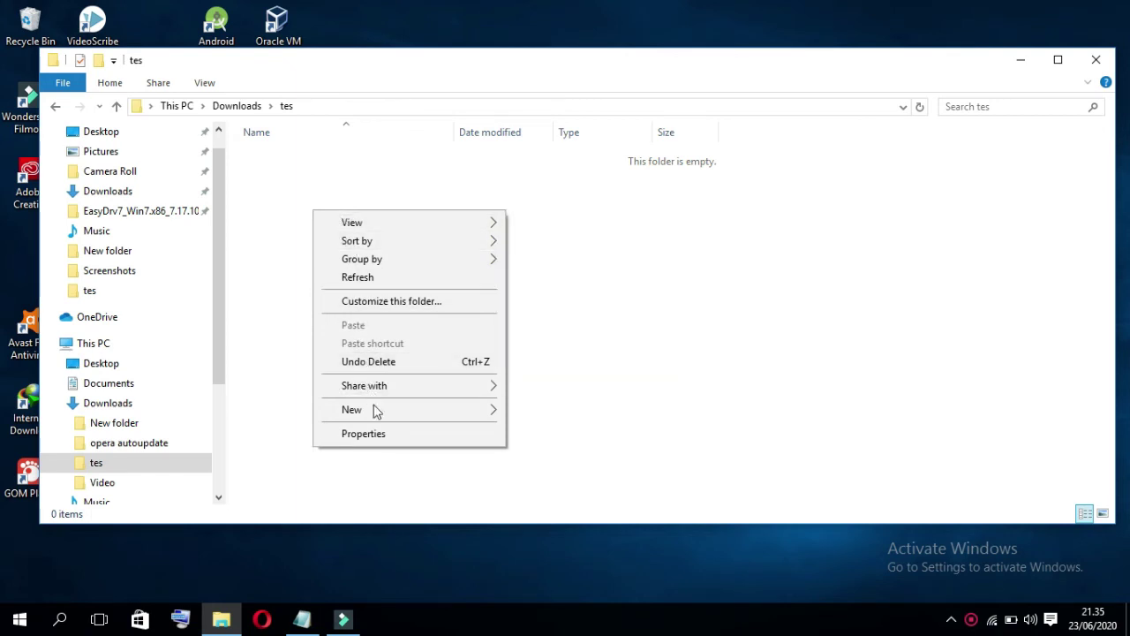
mouse_move(376, 411)
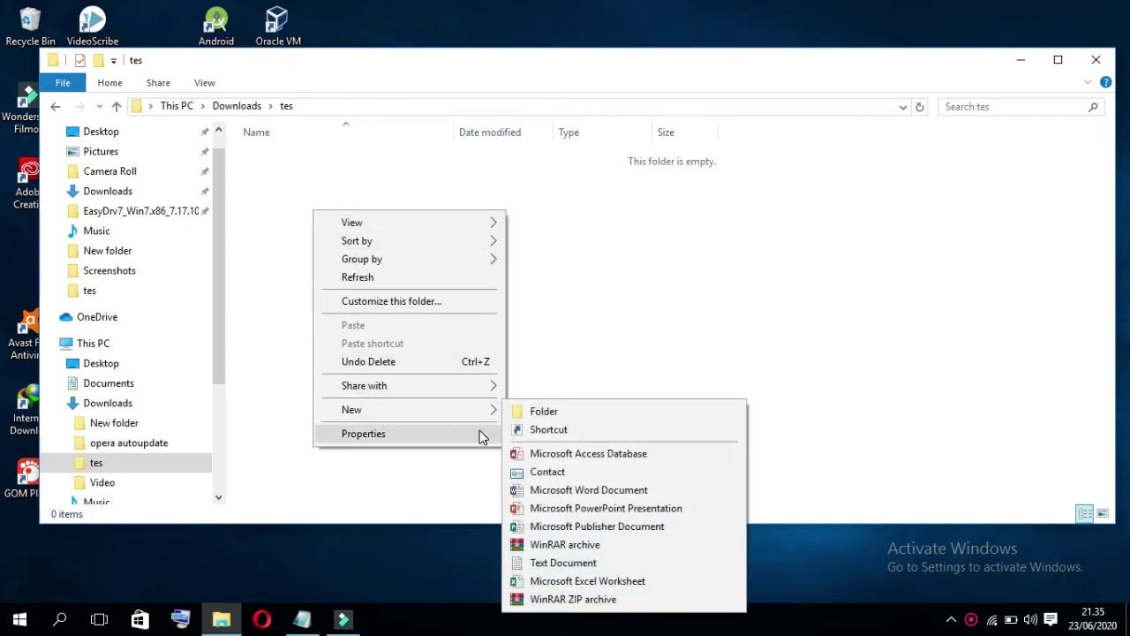
click(557, 562)
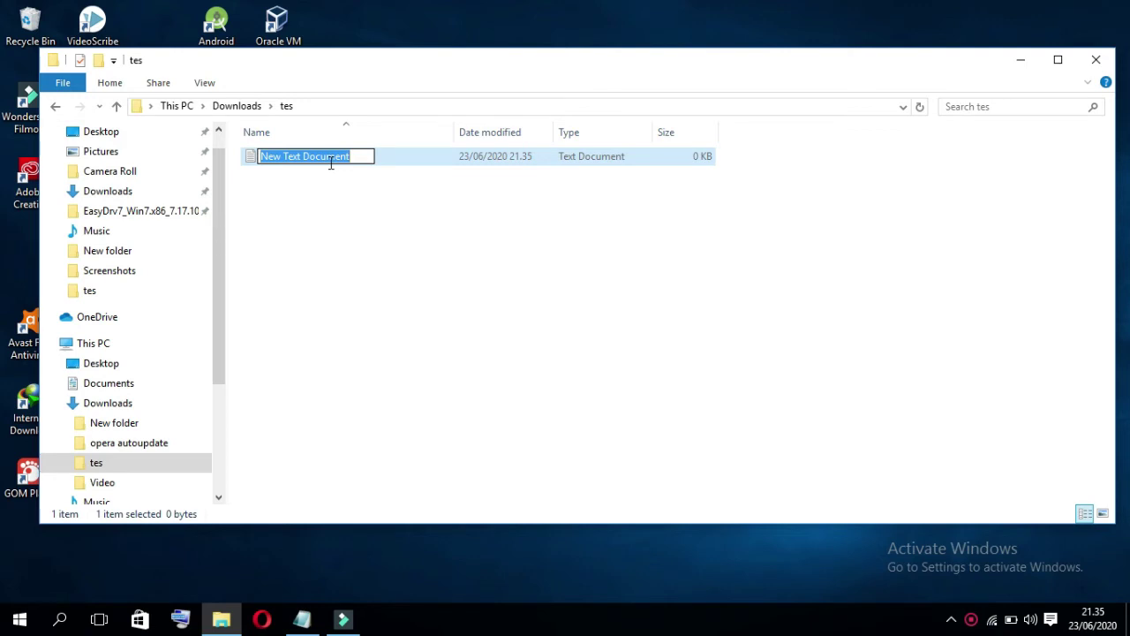
text(tes)
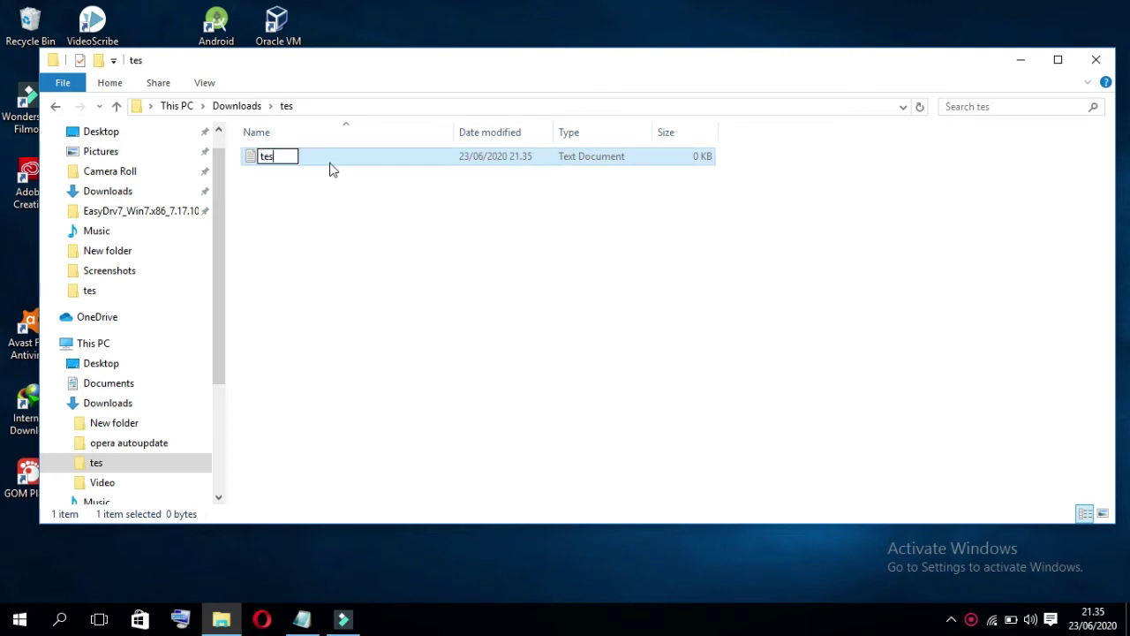
key(Return)
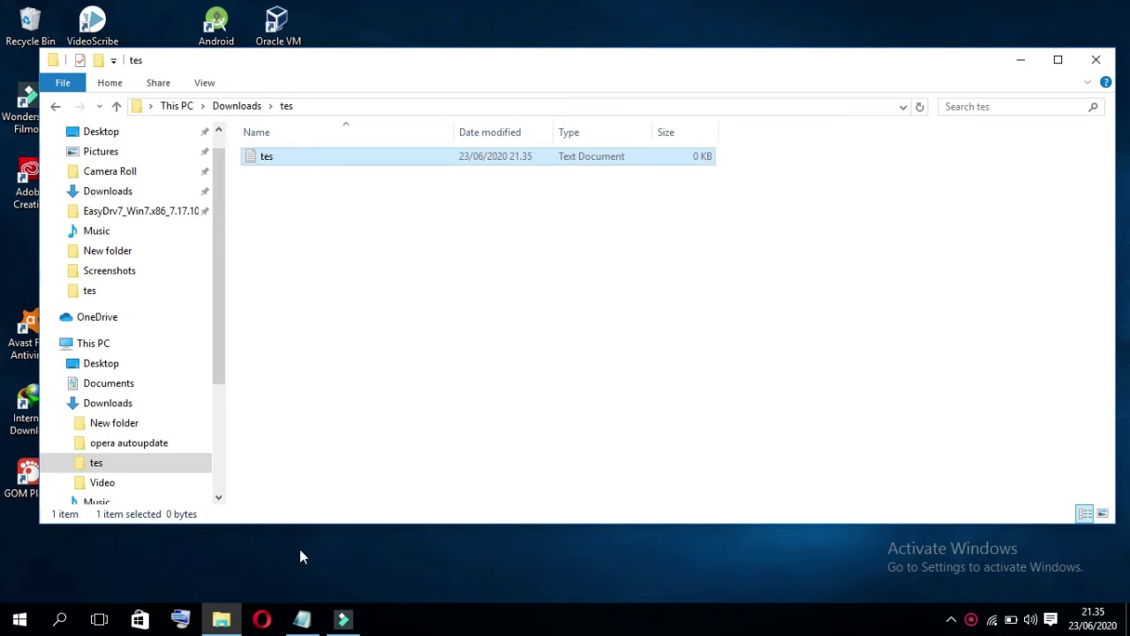
click(302, 618)
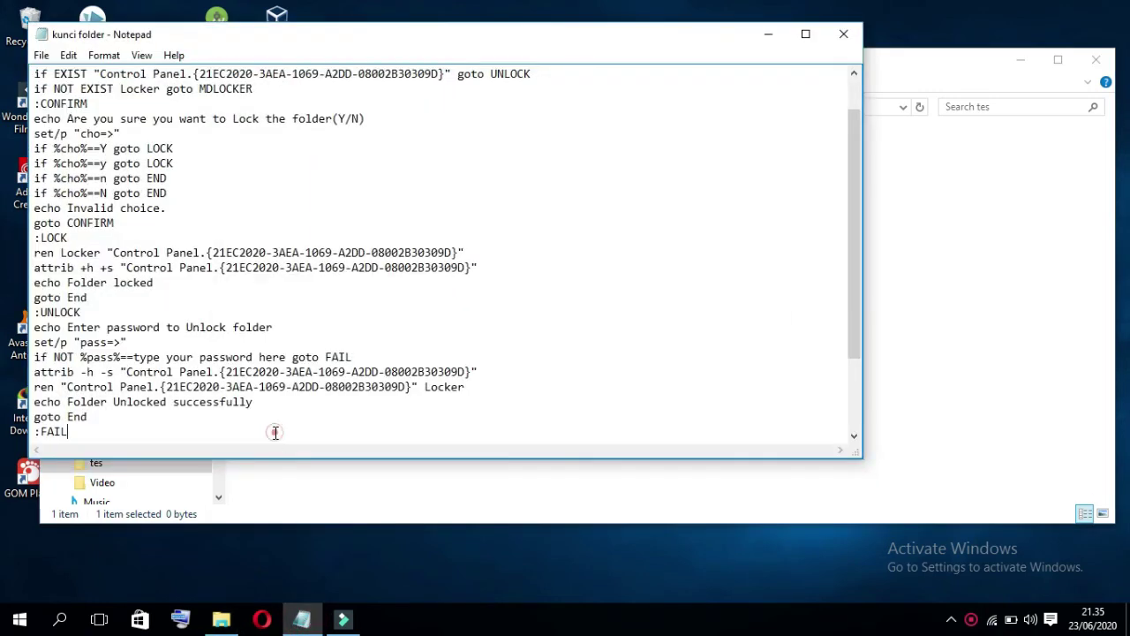
Step: Copy the kunci folder locker script and paste it into tes.txt
key(ctrl+a)
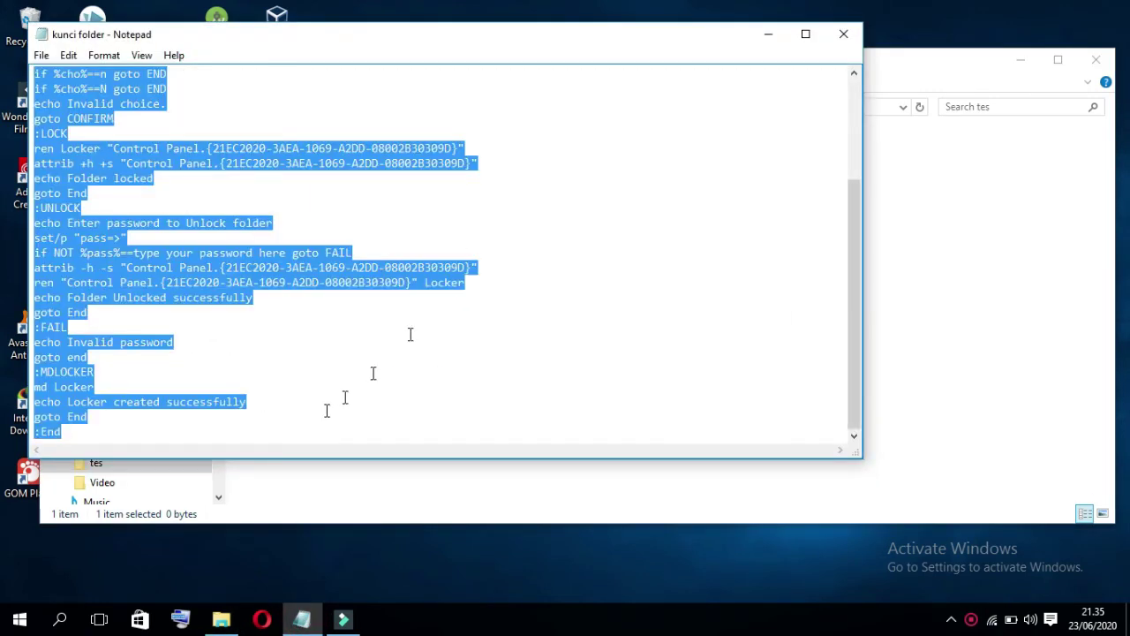
click(768, 34)
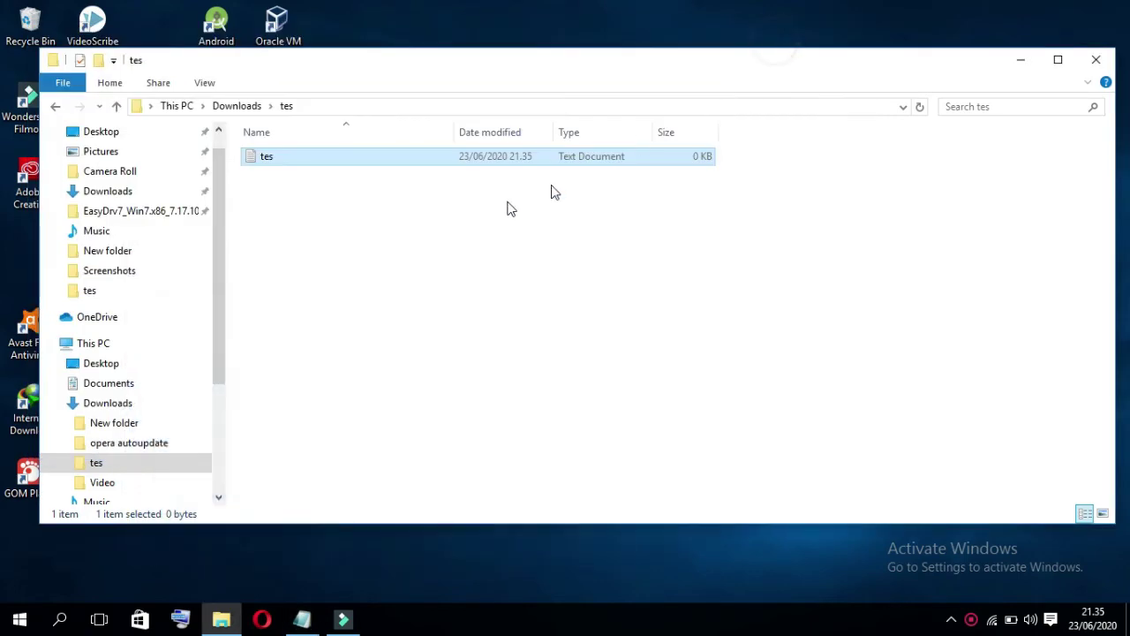
double_click(356, 155)
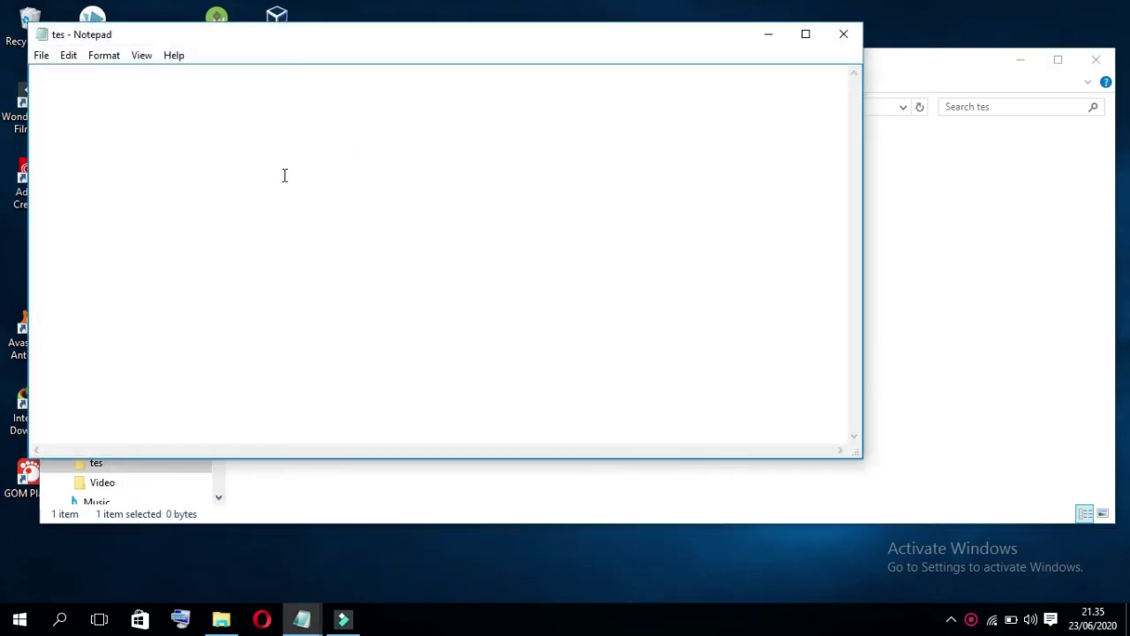
key(ctrl+v)
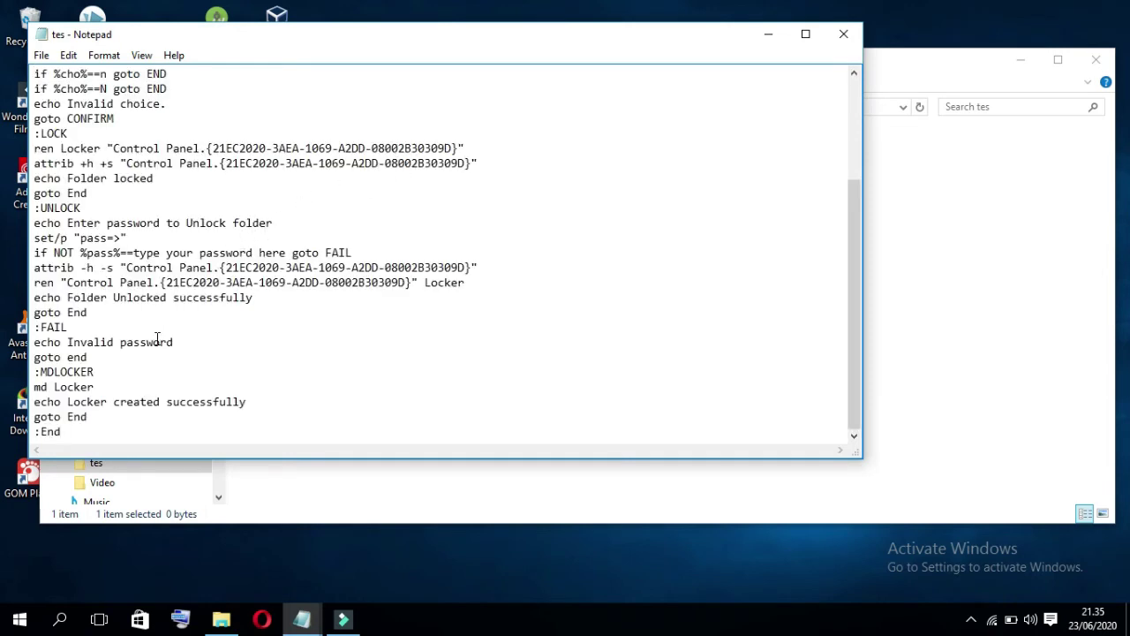
Step: Replace the 'type your password here' placeholder with a new password
click(69, 254)
drag(286, 256, 144, 256)
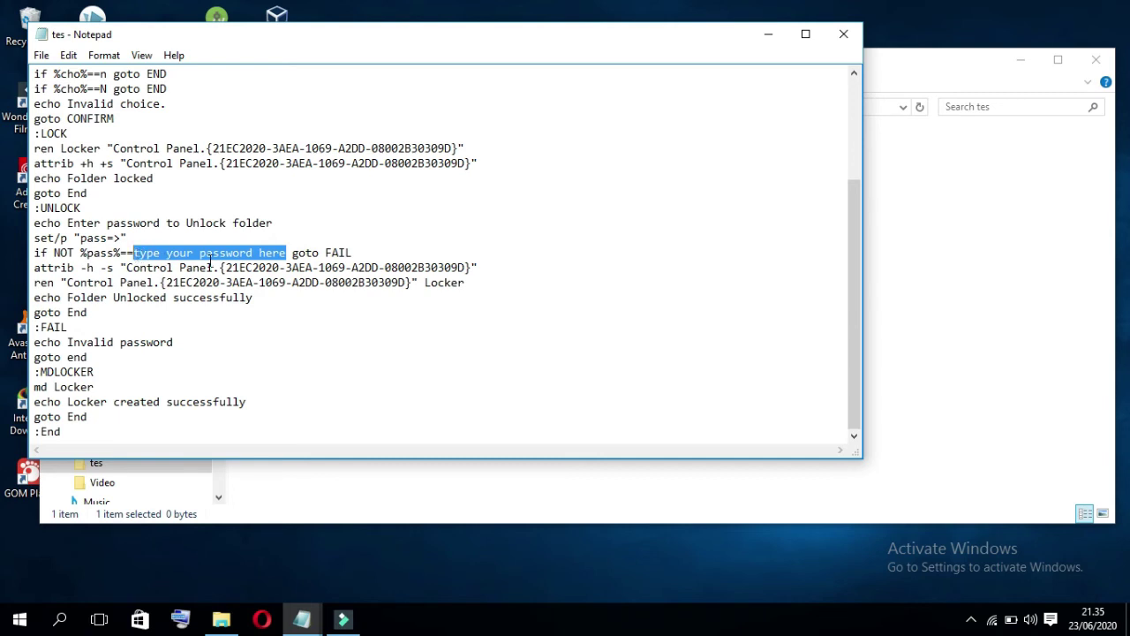
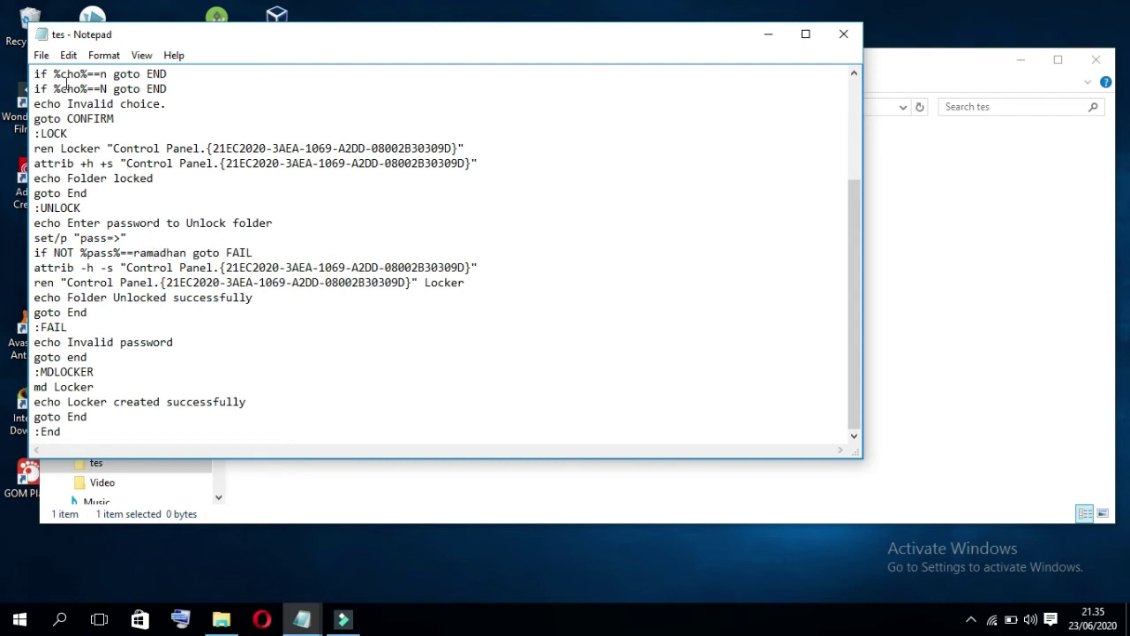
Step: Save the Notepad script as tes.bat with the All Files type in the tes folder
click(40, 55)
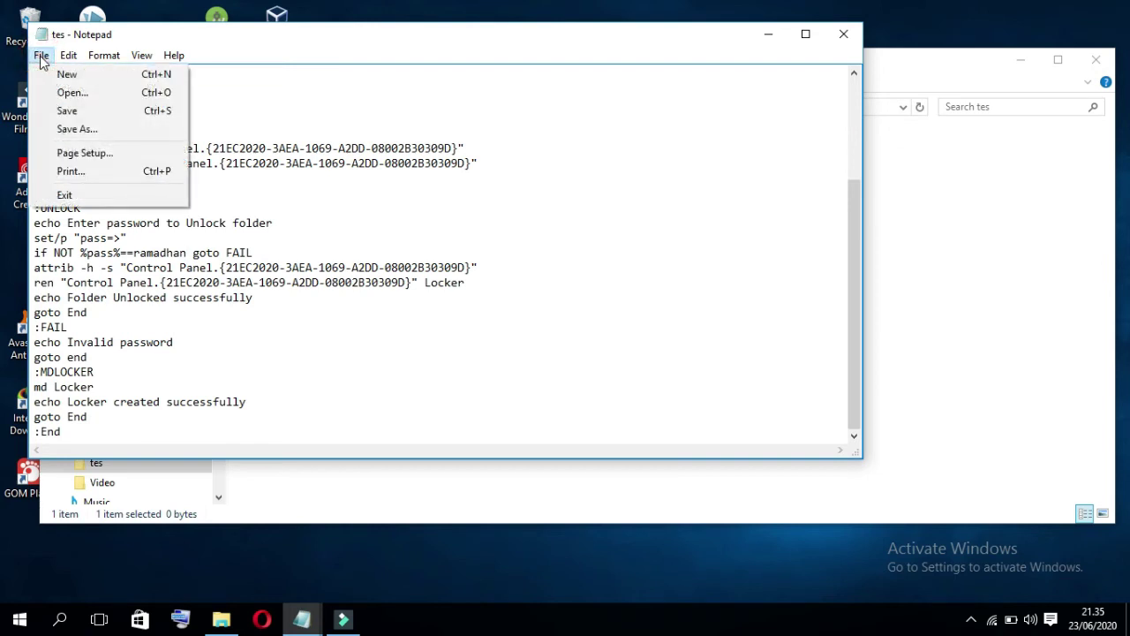
click(74, 132)
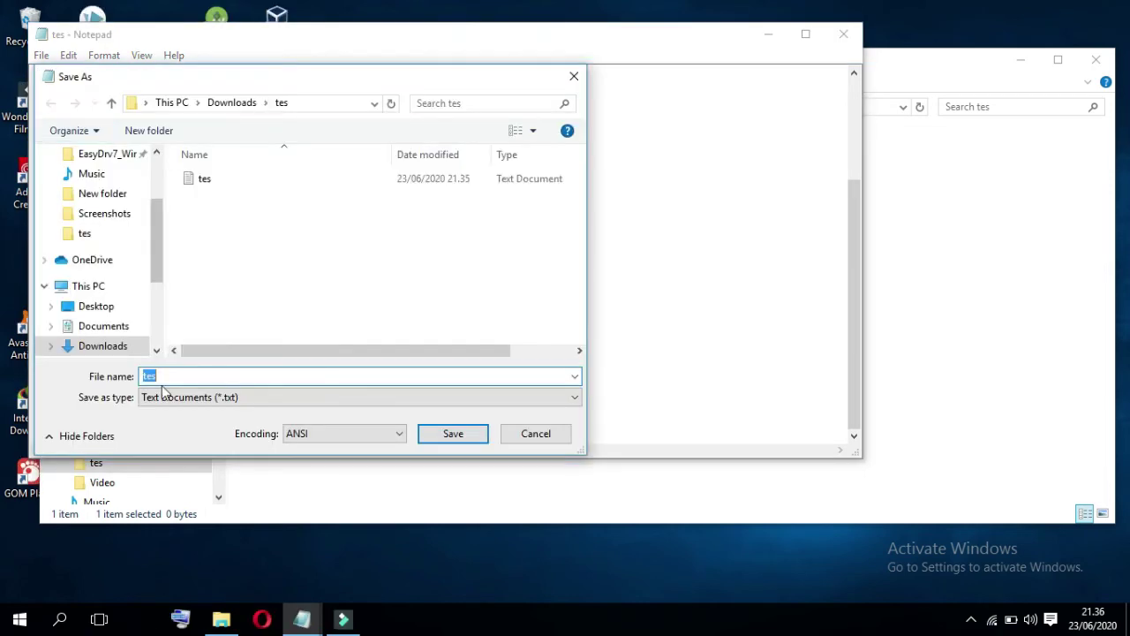
click(162, 400)
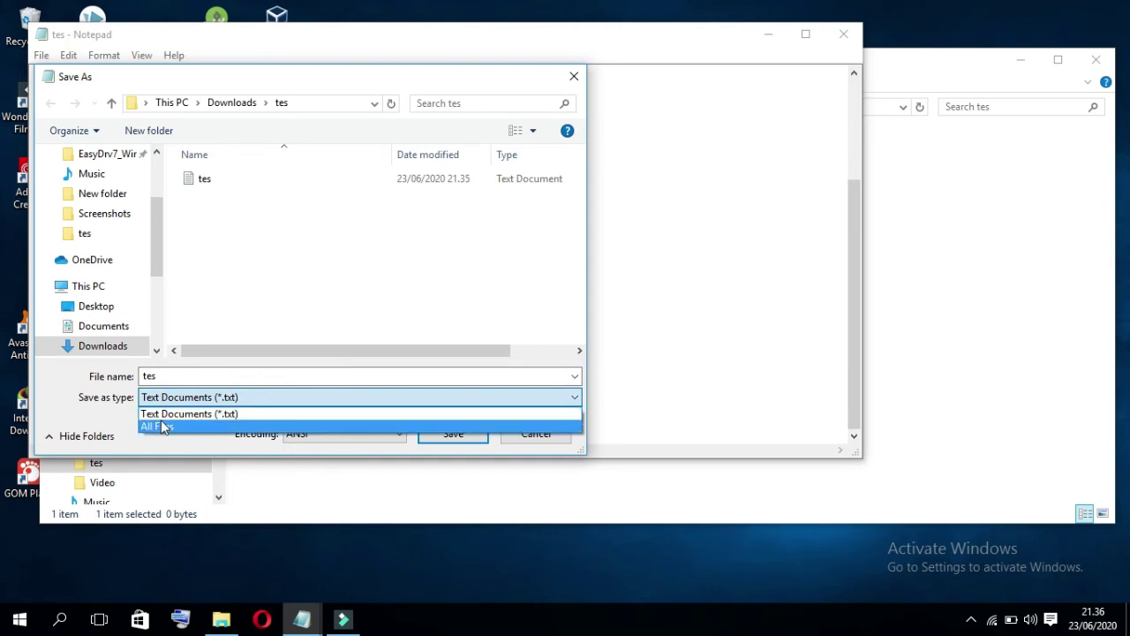
click(161, 428)
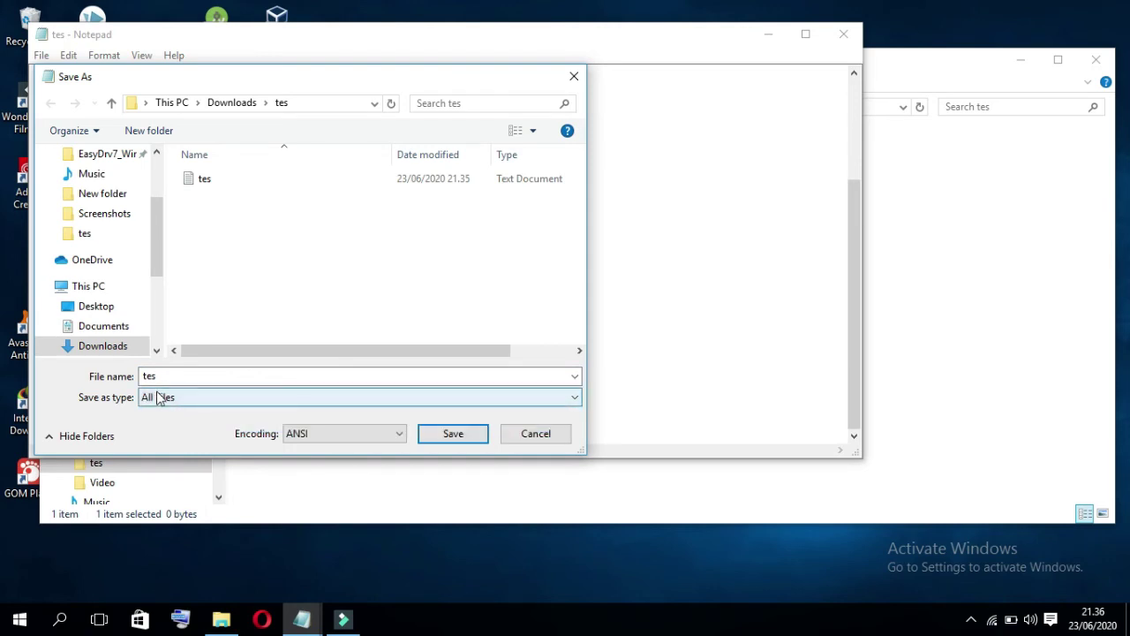
double_click(162, 377)
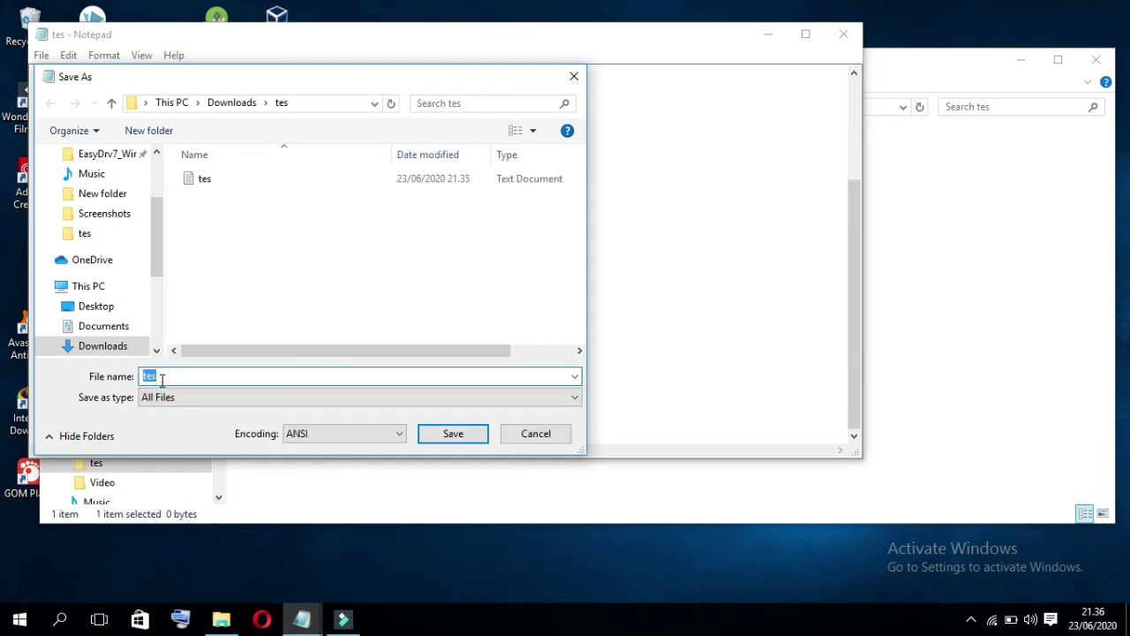
text(tes)
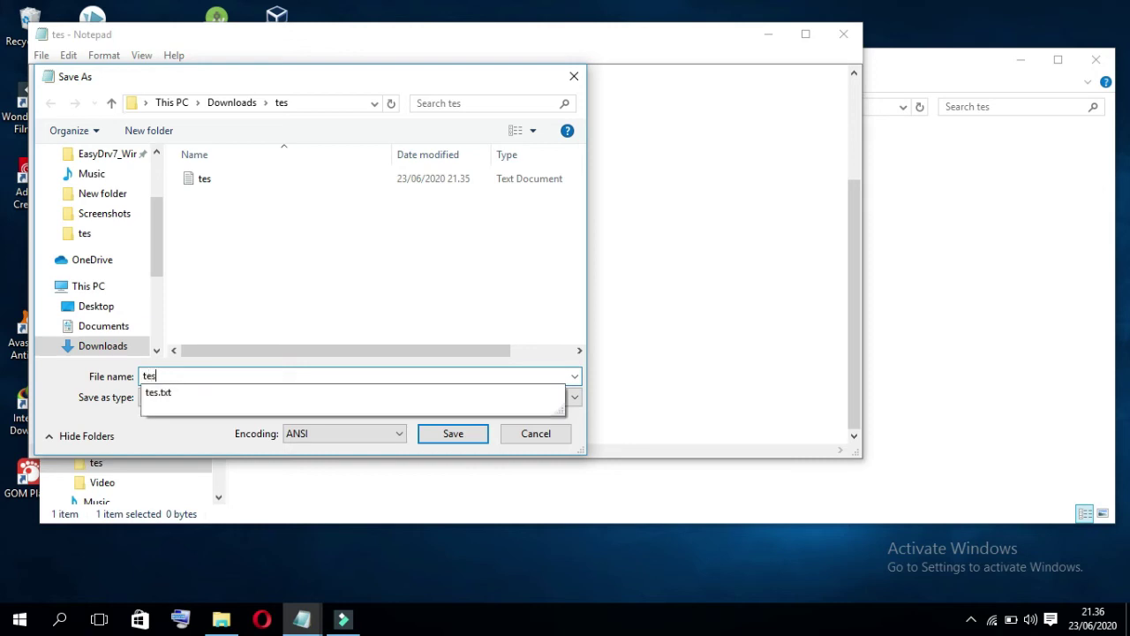
text(.bat)
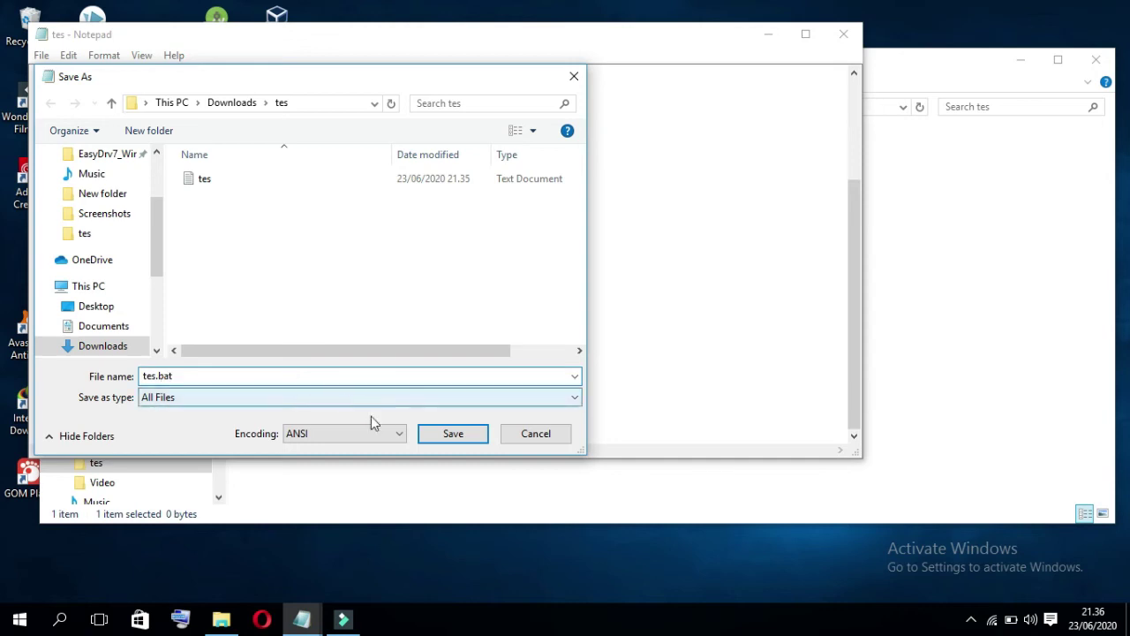
click(463, 435)
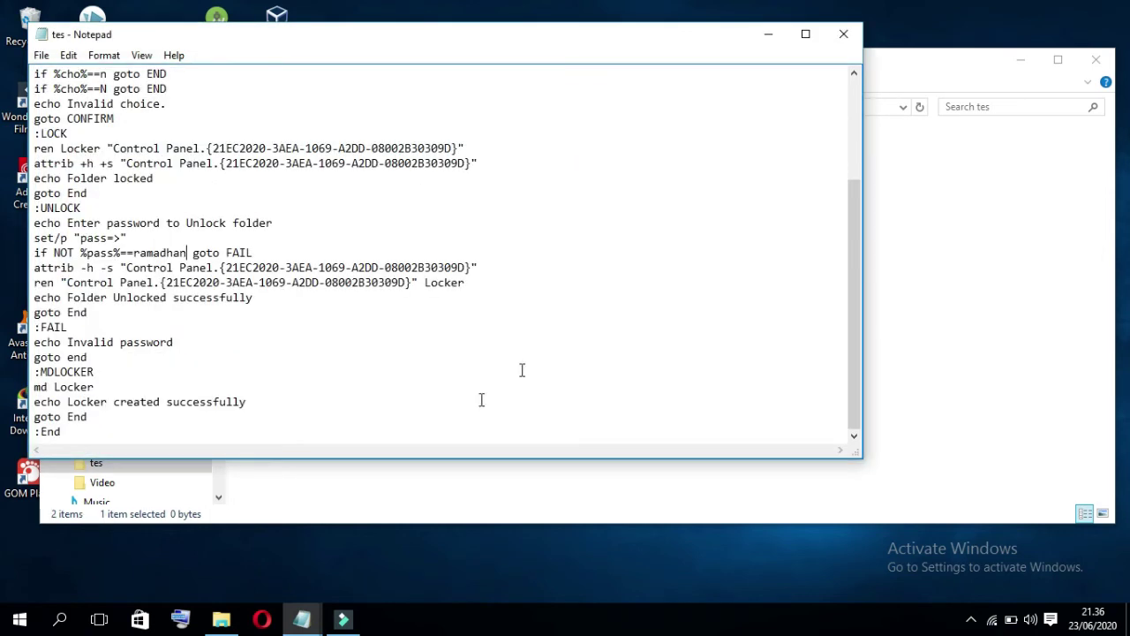
Step: Run tes.bat to create the Locker folder, look inside it, then return to Downloads
click(768, 35)
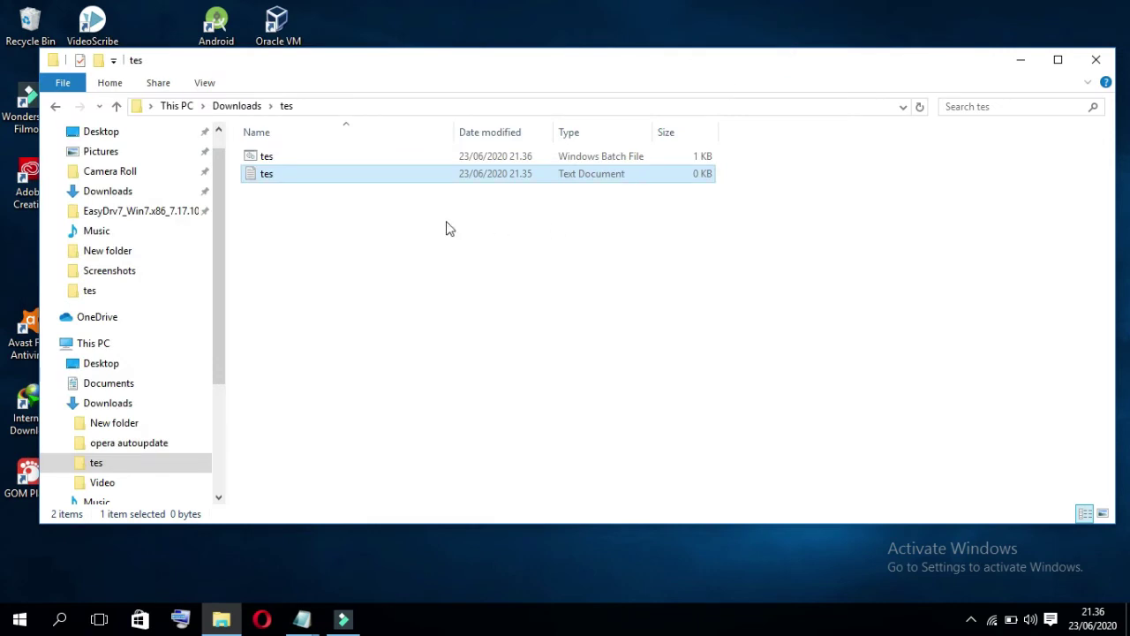
click(264, 159)
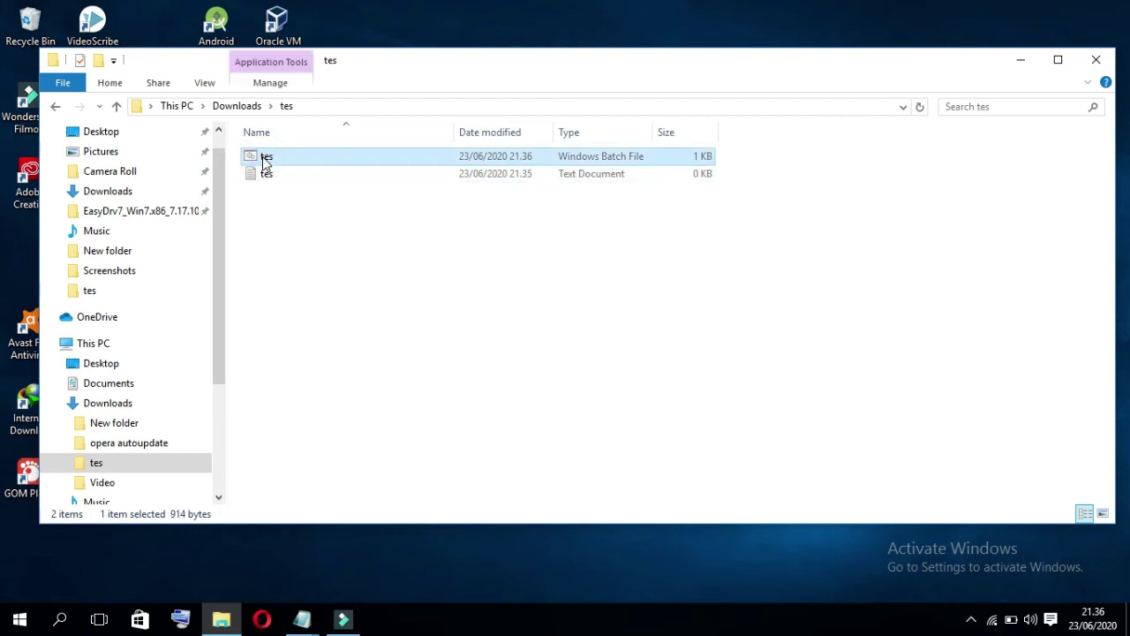
double_click(264, 159)
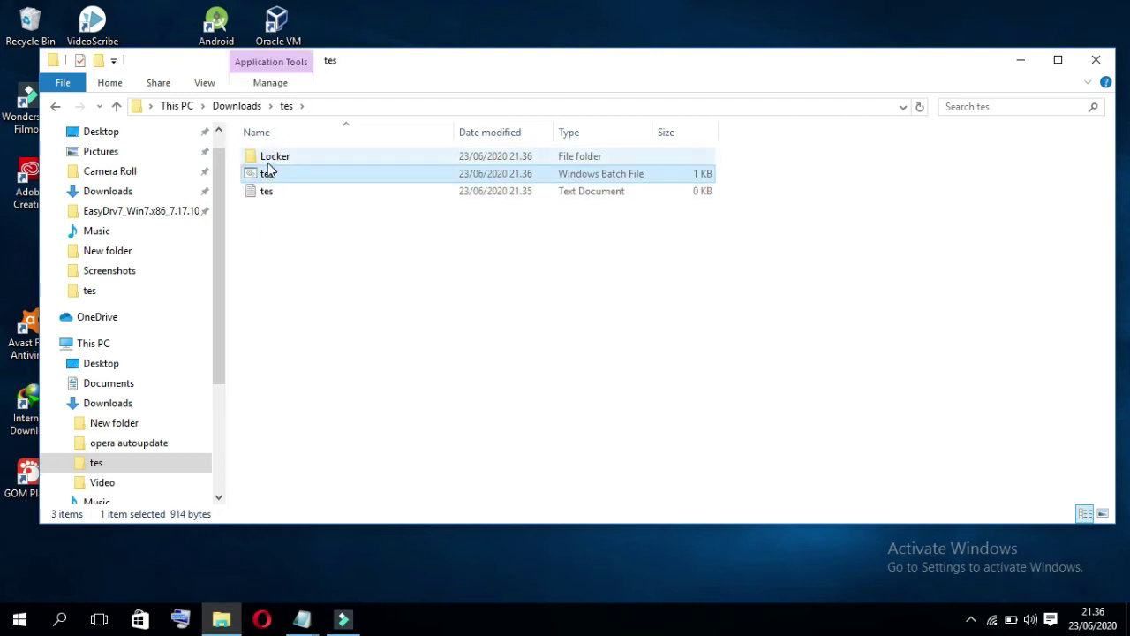
double_click(265, 155)
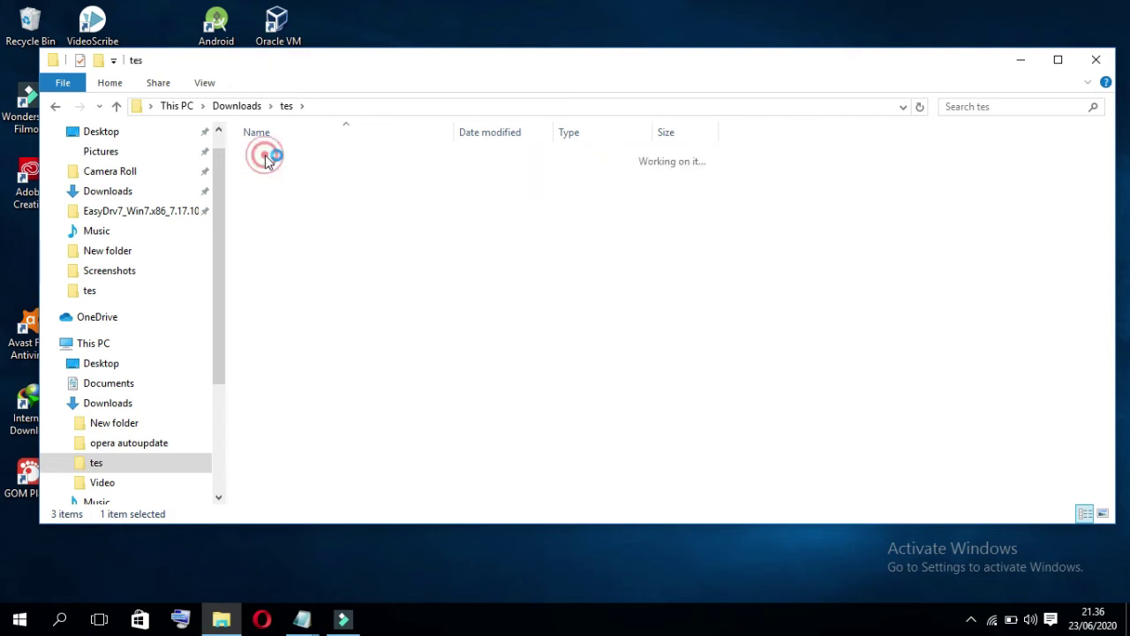
click(54, 105)
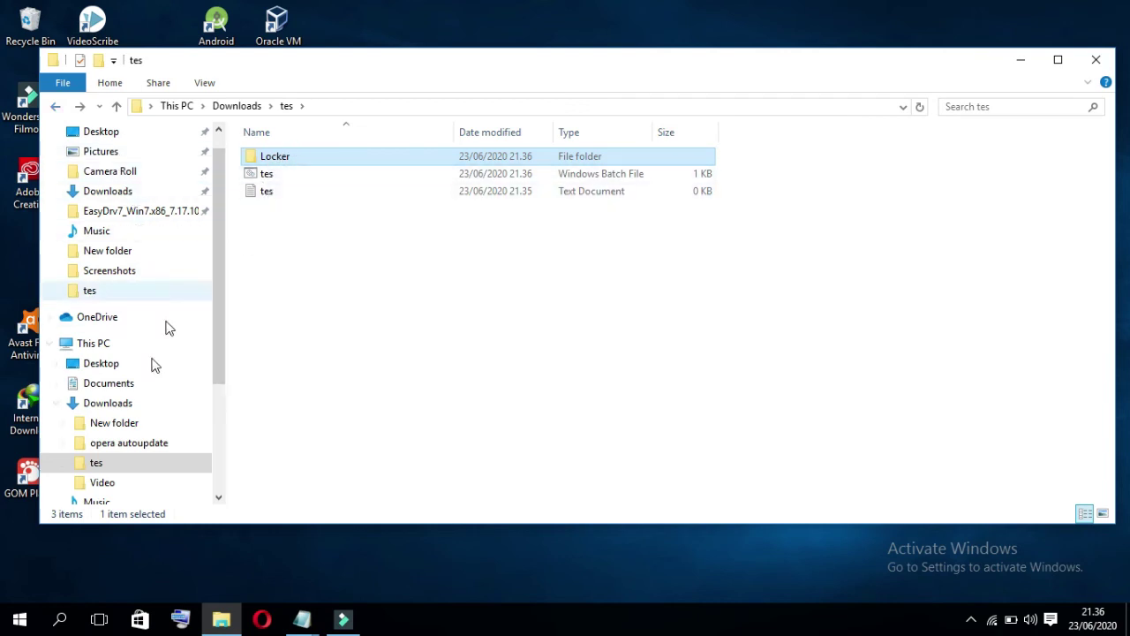
click(108, 403)
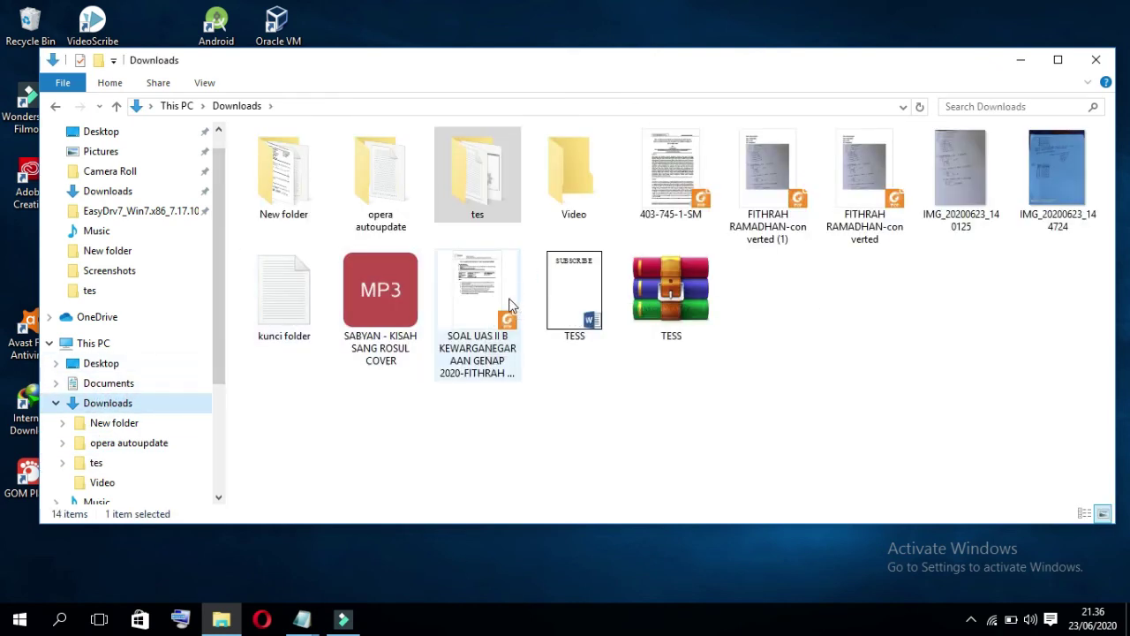
Step: Copy the SOAL UAS II B KEWARGANEGARAAN PDF from Downloads into tes > Locker
click(490, 310)
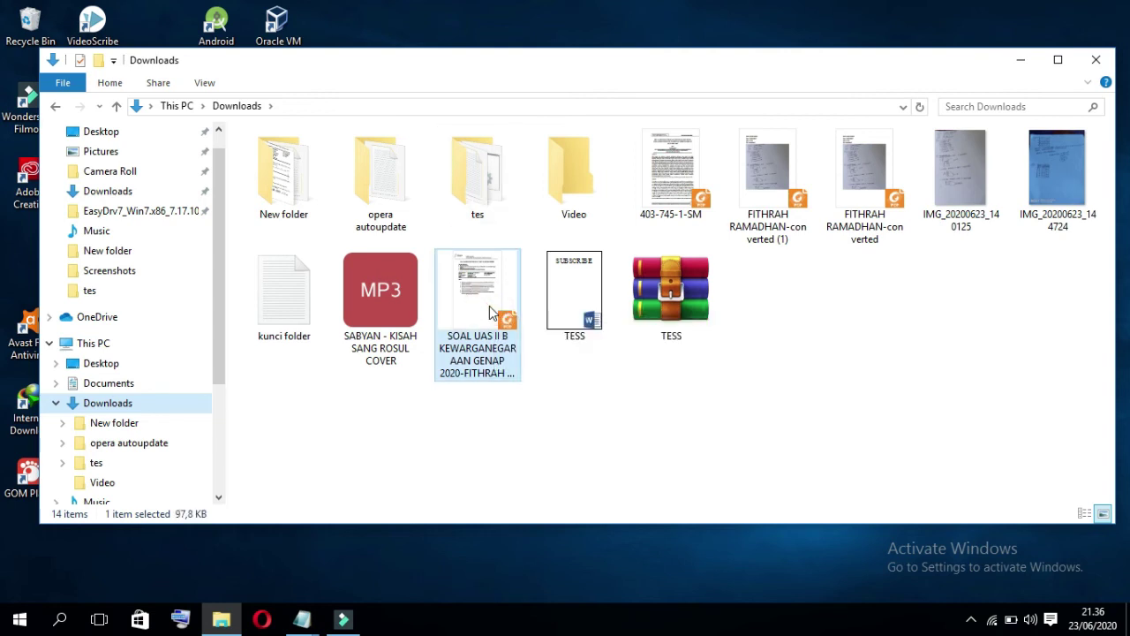
drag(489, 306, 452, 357)
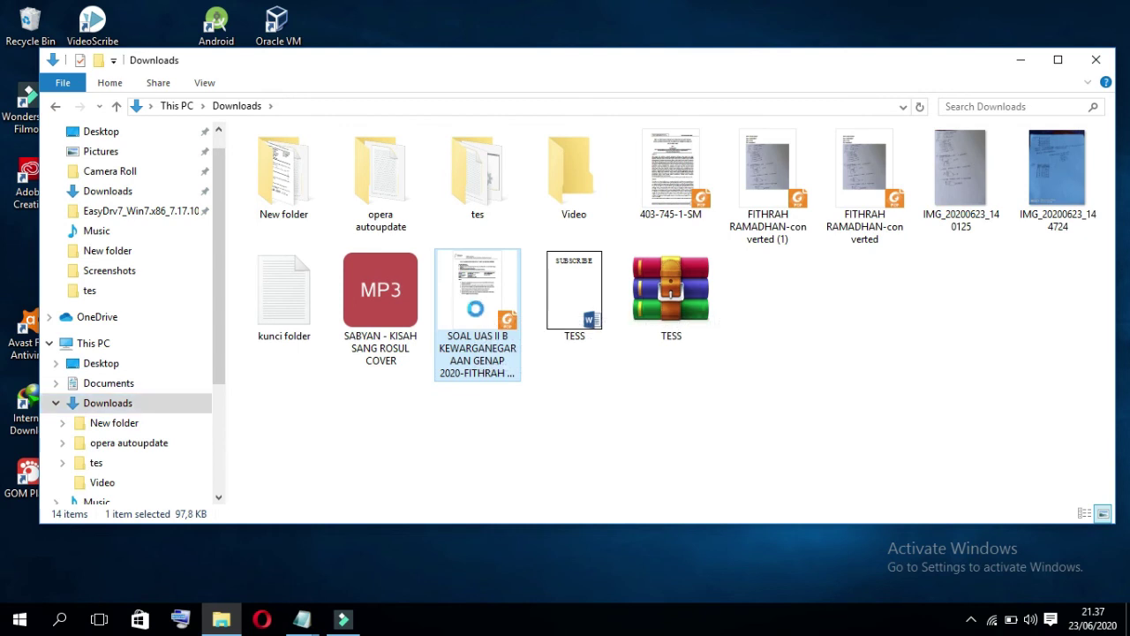
right_click(478, 330)
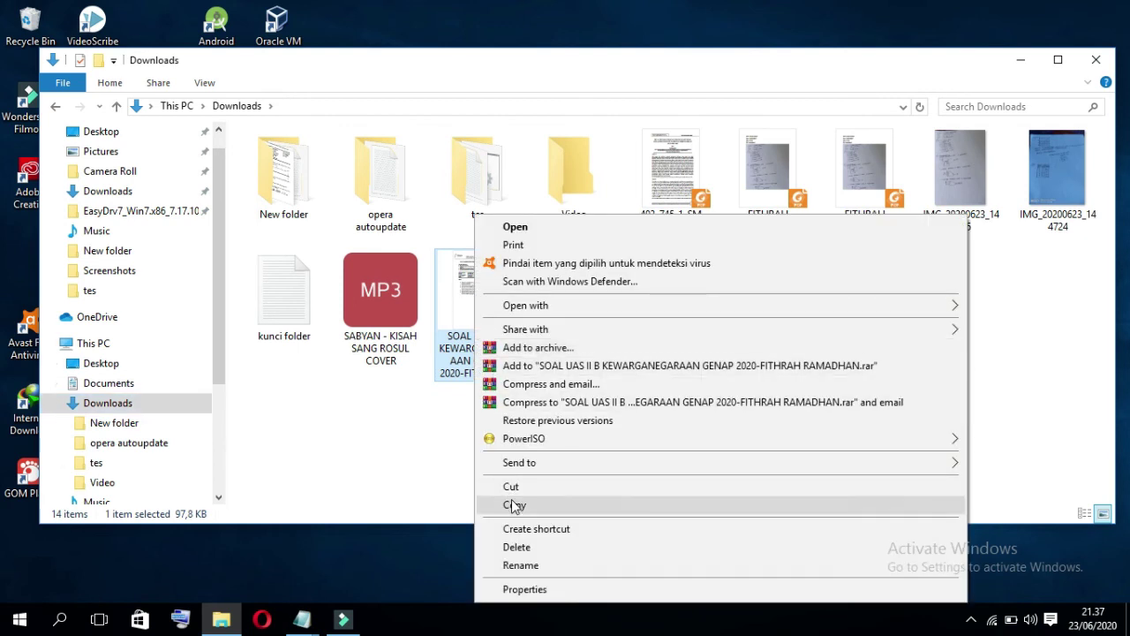
click(512, 504)
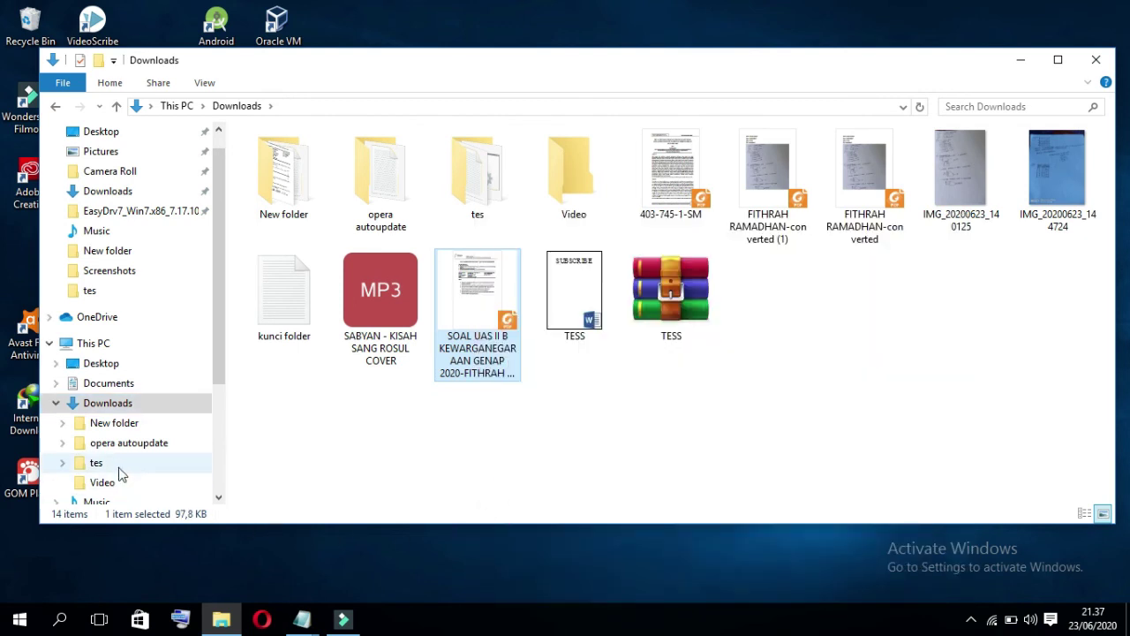
scroll(121, 473, down, 1)
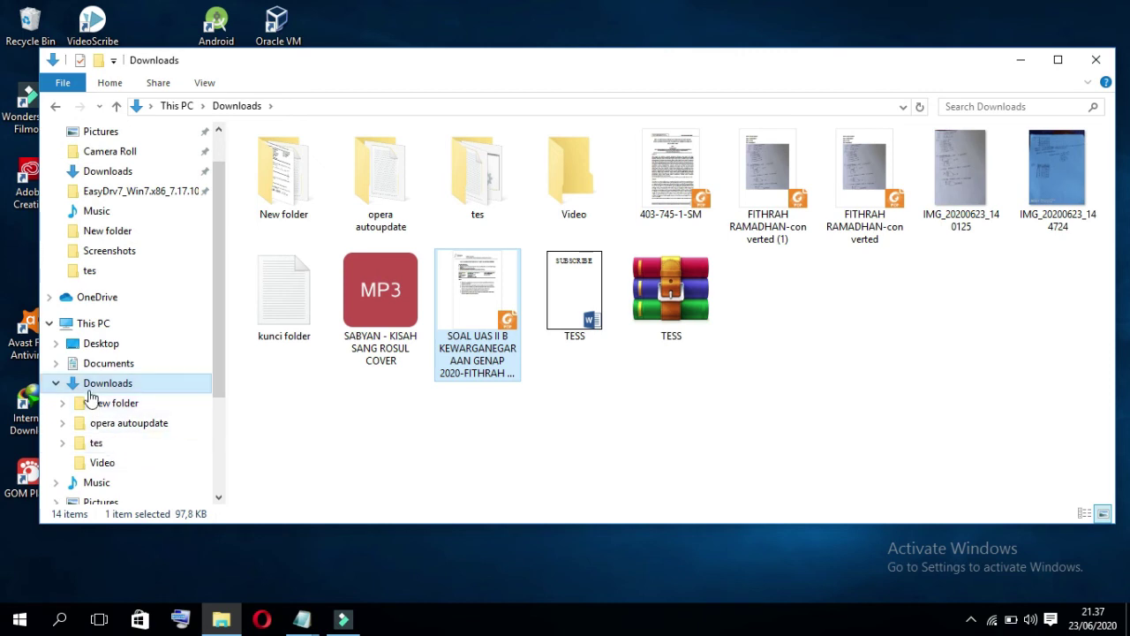
double_click(477, 199)
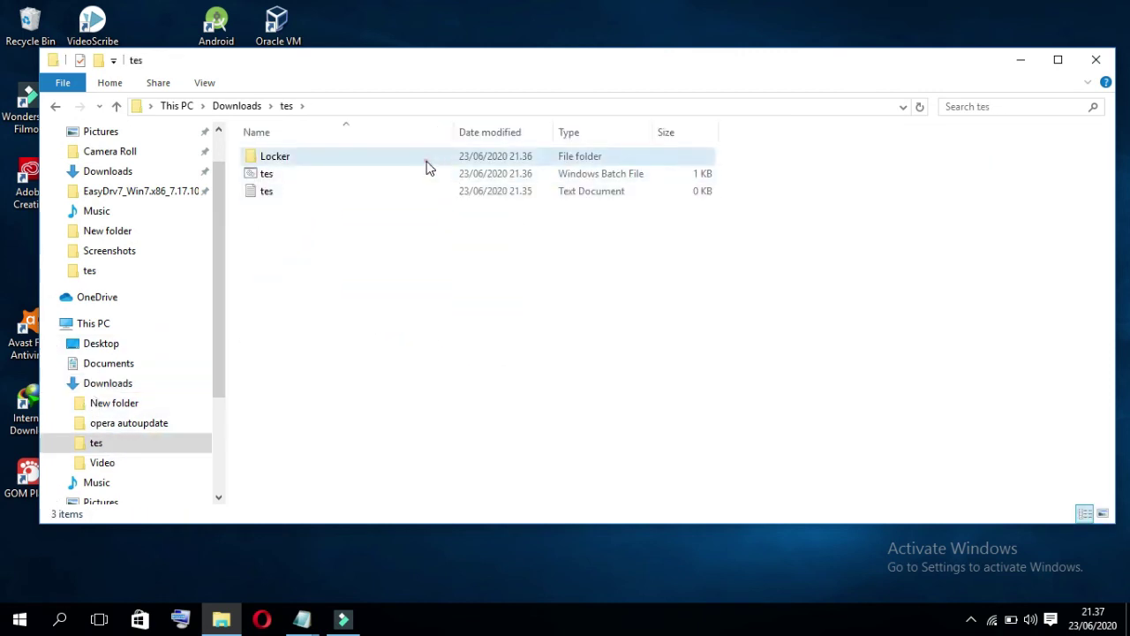
double_click(427, 159)
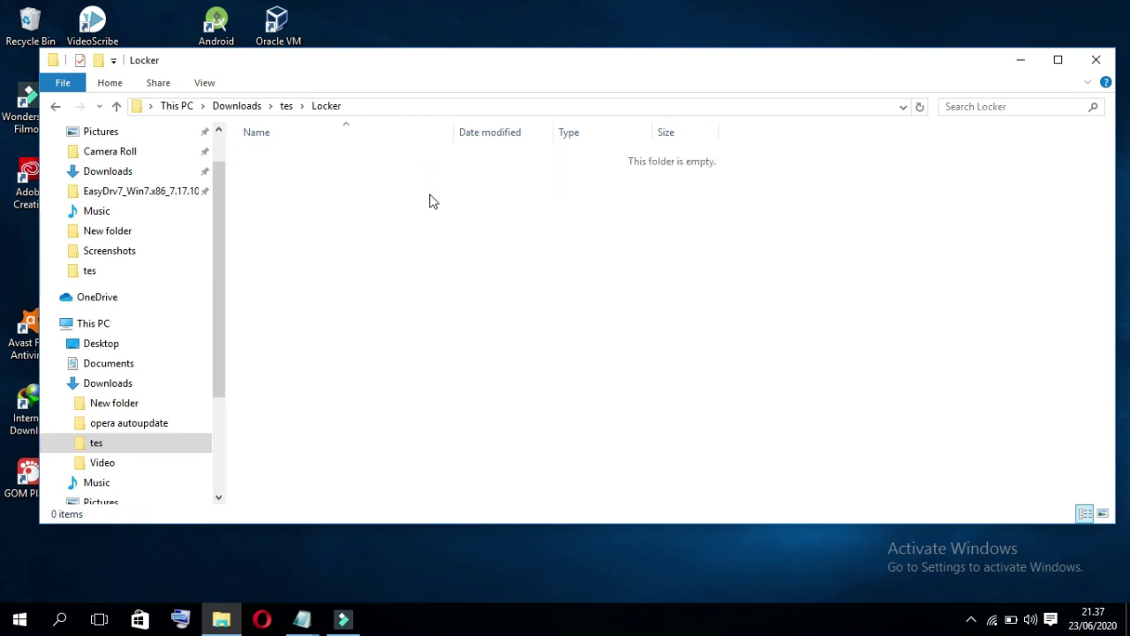
key(ctrl+v)
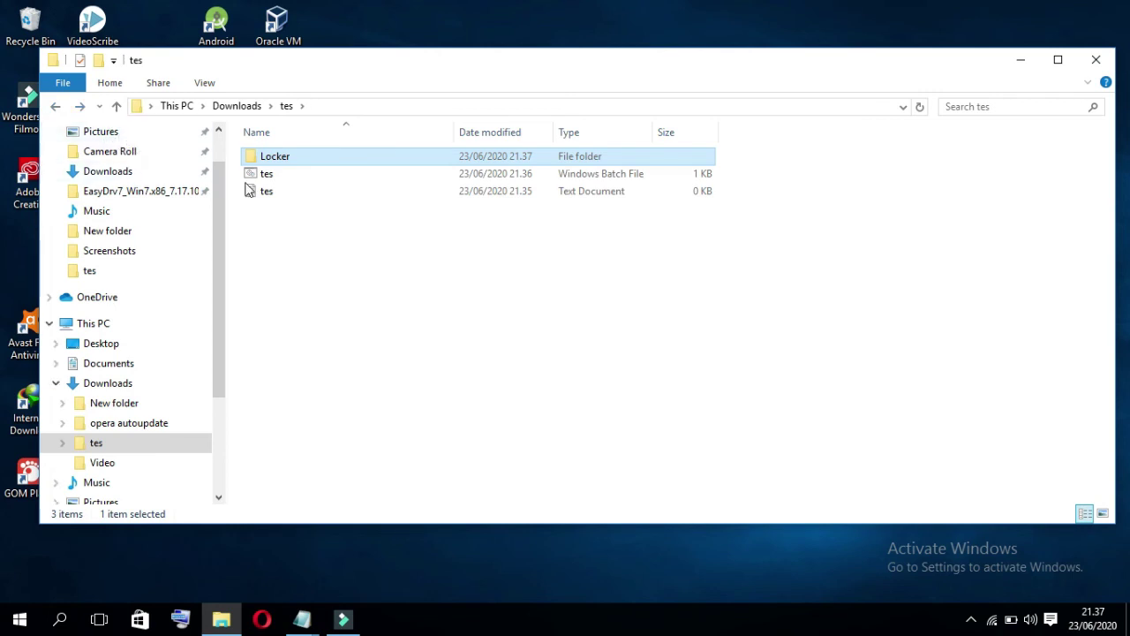
Step: Run tes.bat again and answer y so Locker is locked and hidden
double_click(263, 177)
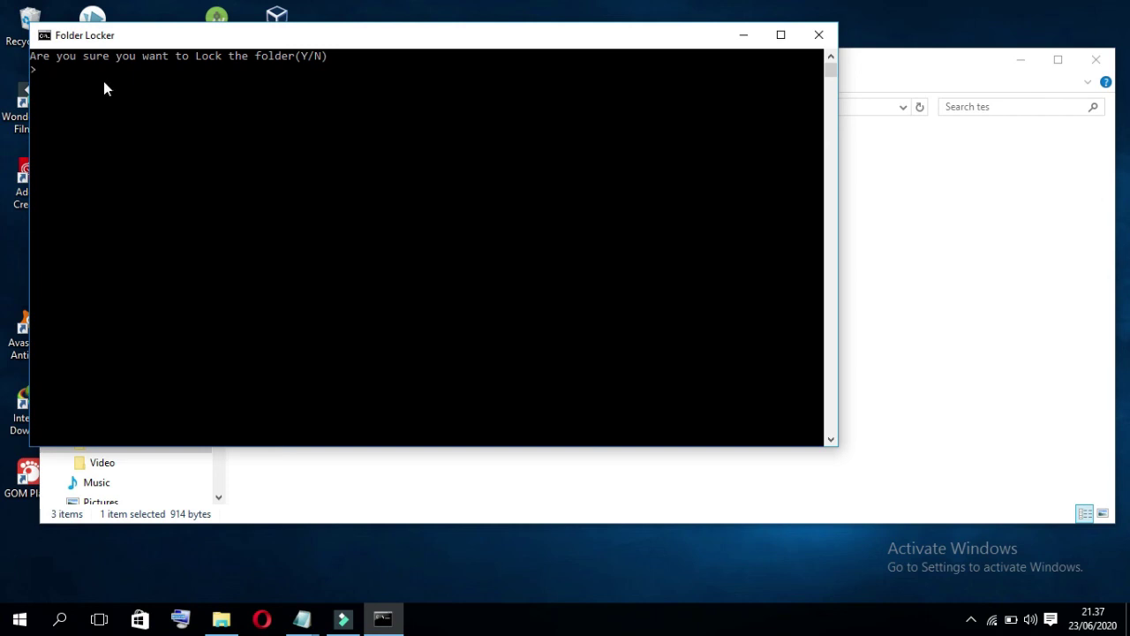
text(y)
key(Return)
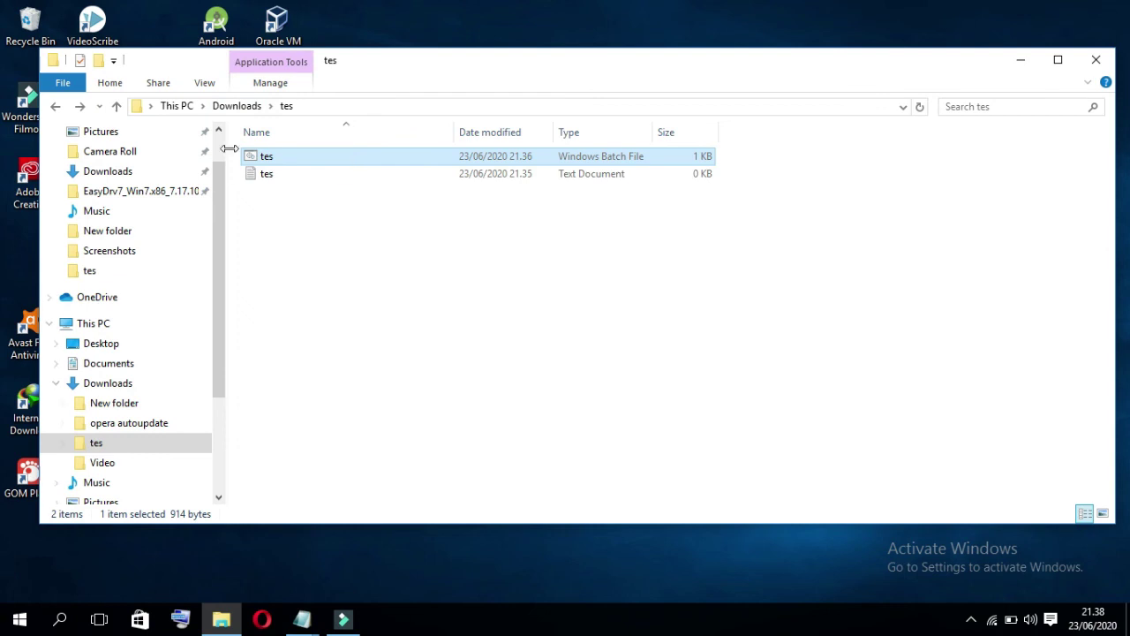
Step: Run tes.bat, enter the folder password to restore Locker, and open it to see the PDF
double_click(279, 159)
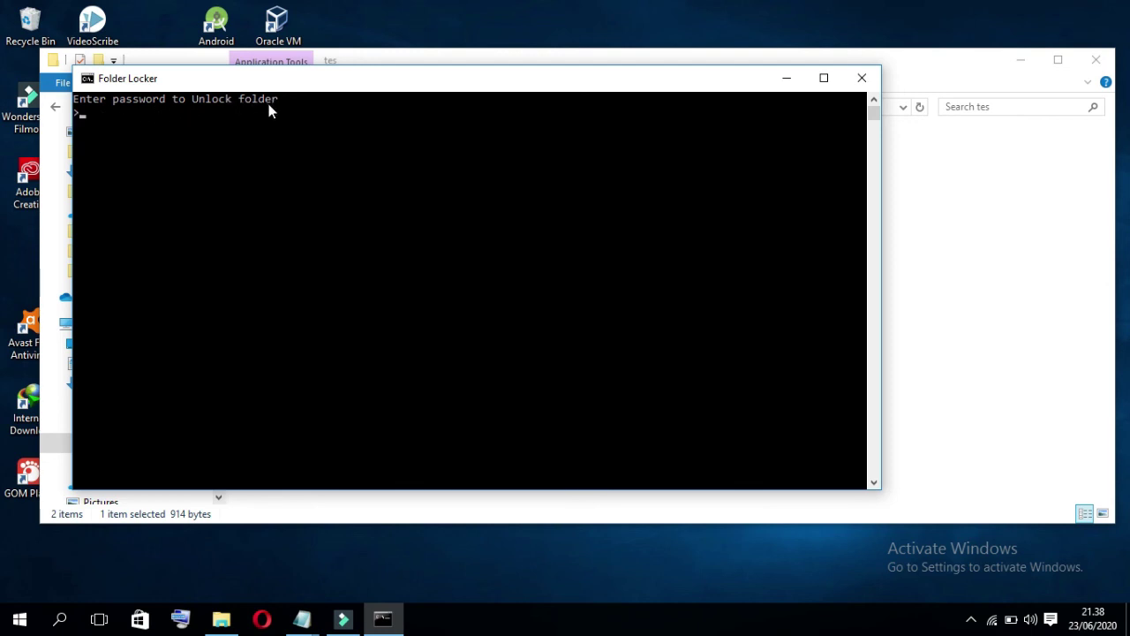
key(Return)
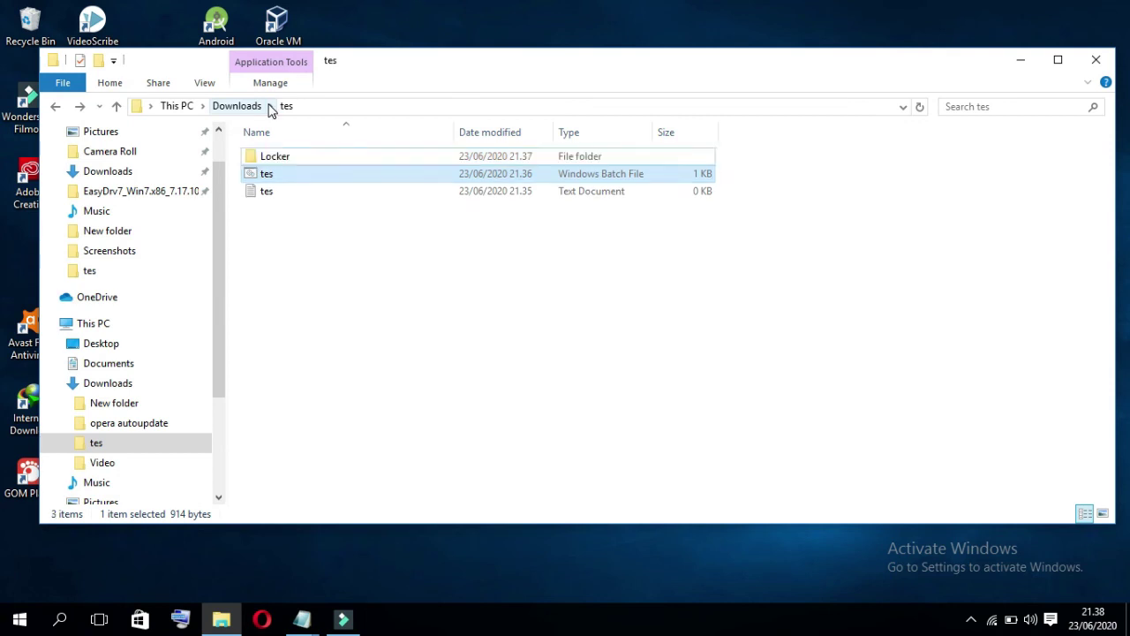
double_click(267, 158)
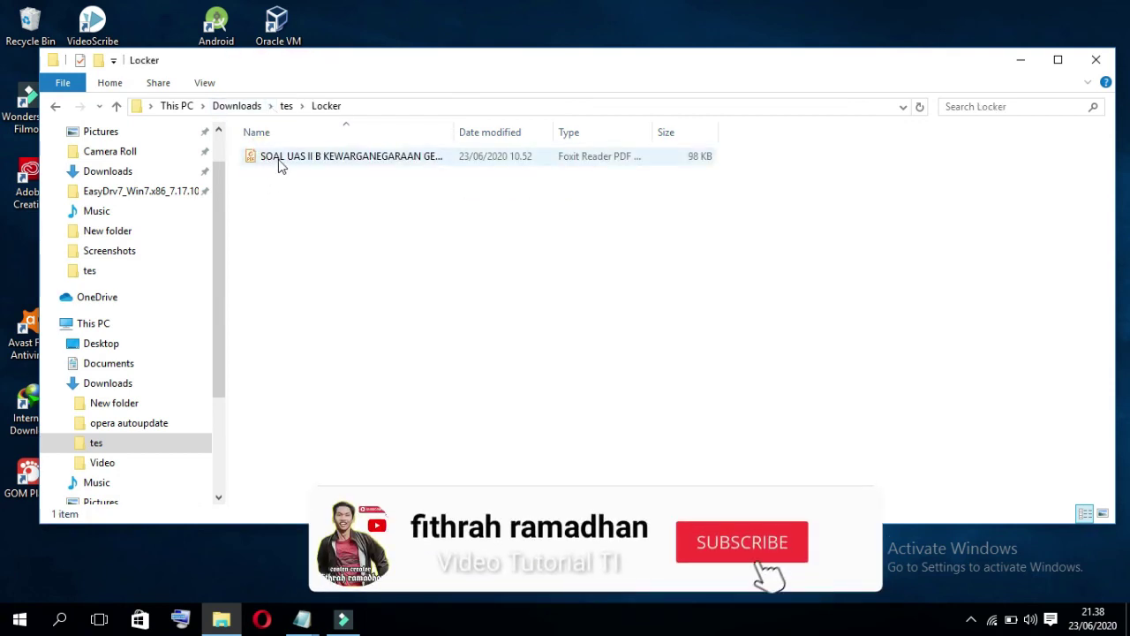